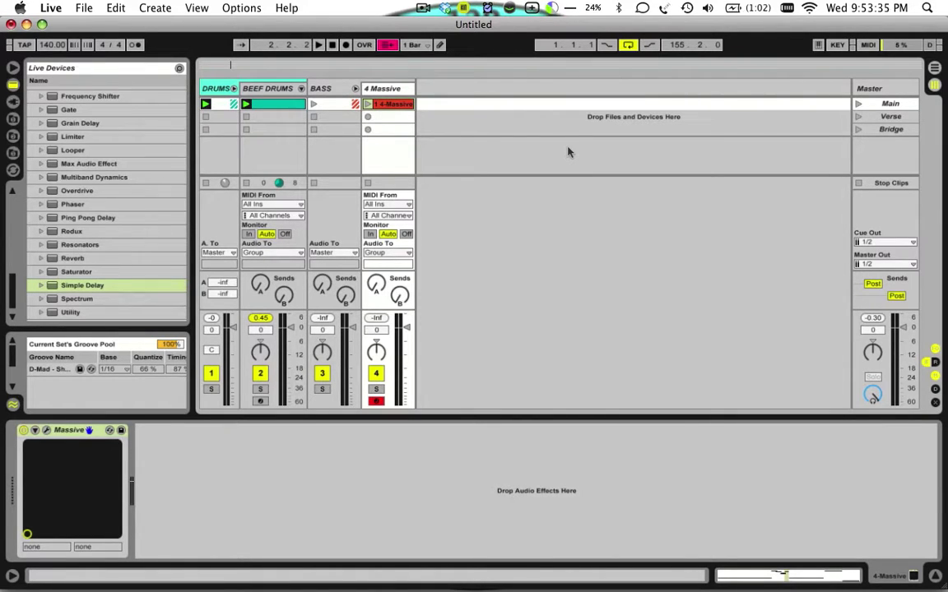
# - Open the system information window, move it aside, then close it
pyautogui.click(19, 8)
pyautogui.click(33, 26)
pyautogui.moveTo(500, 100); pyautogui.dragTo(598, 119)
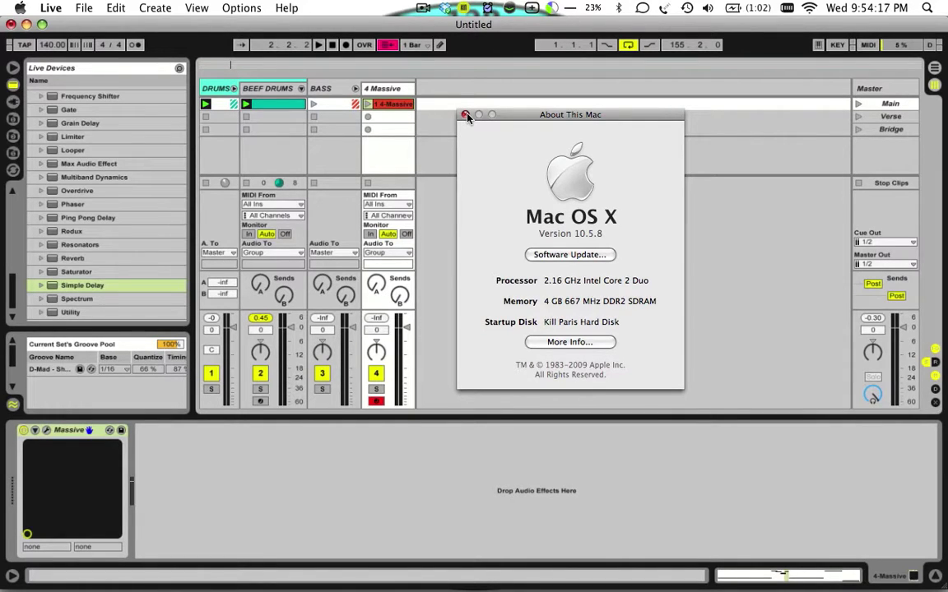
pyautogui.click(466, 116)
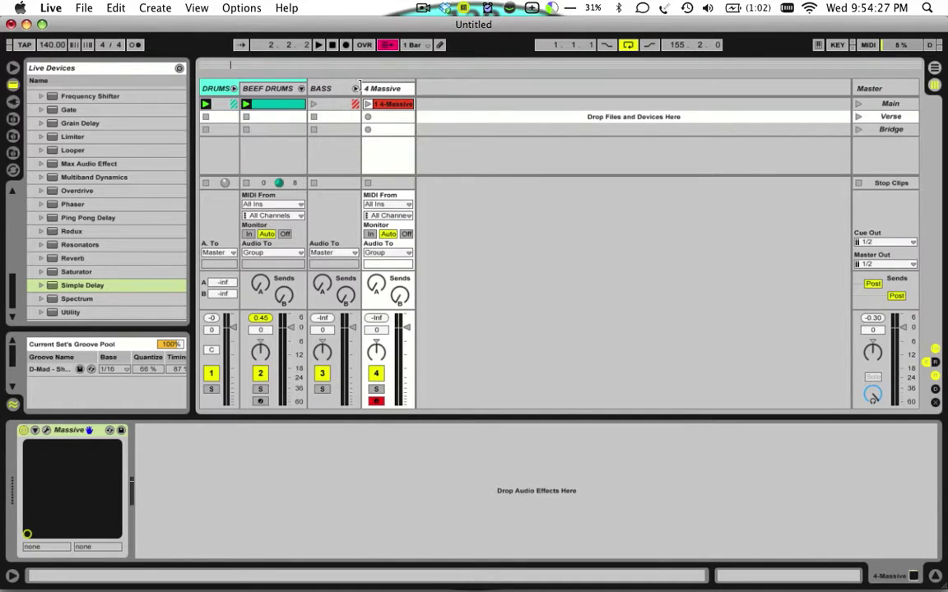
# - Narrow the BASS column, widen the 4 Massive column, and make Live full screen
pyautogui.moveTo(357, 85); pyautogui.dragTo(344, 89)
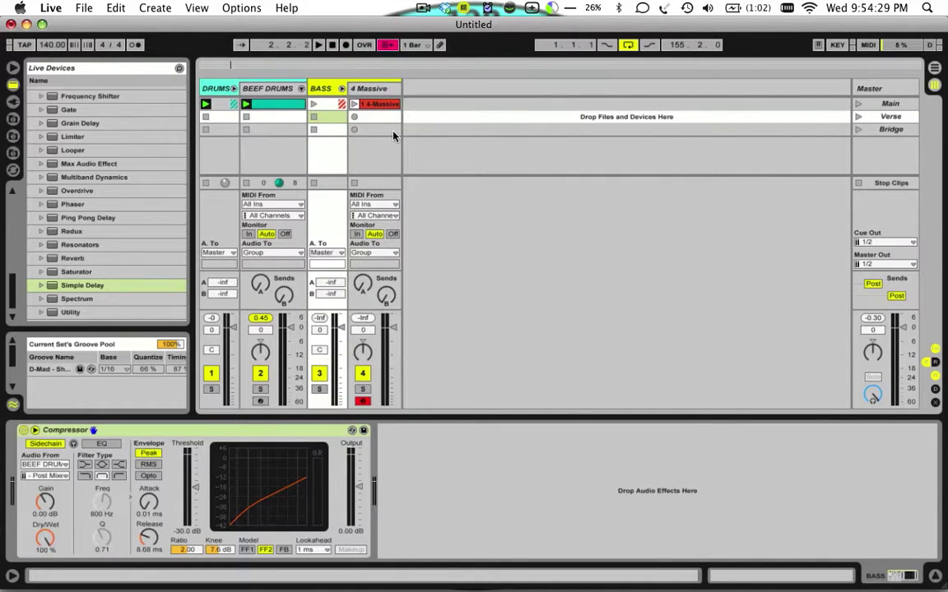
pyautogui.moveTo(400, 87); pyautogui.dragTo(429, 87)
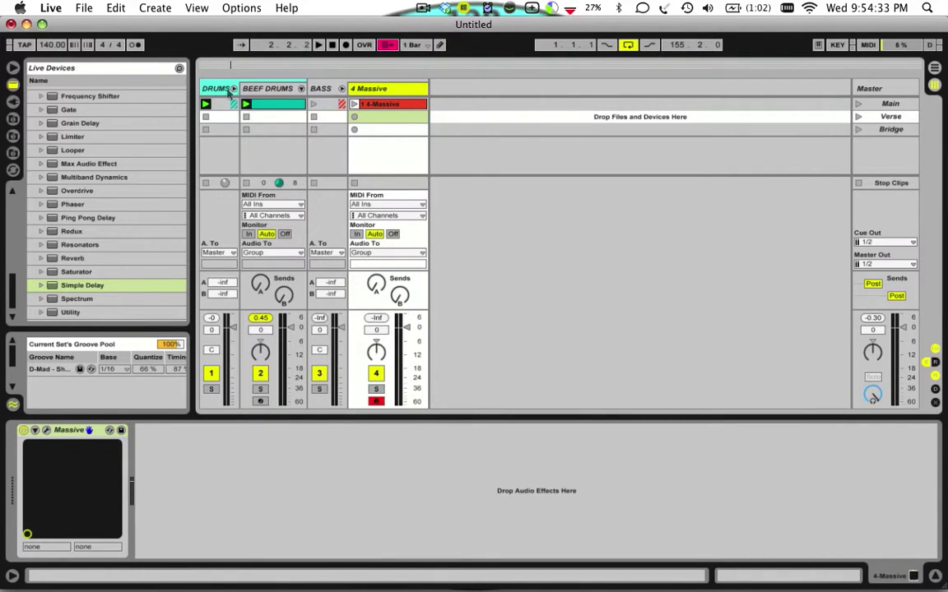
pyautogui.press('F11')
# - Inspect each track's devices: DRUMS' Sausage Fattener and Limiter, BASS Compressor, and Massive
pyautogui.click(285, 60)
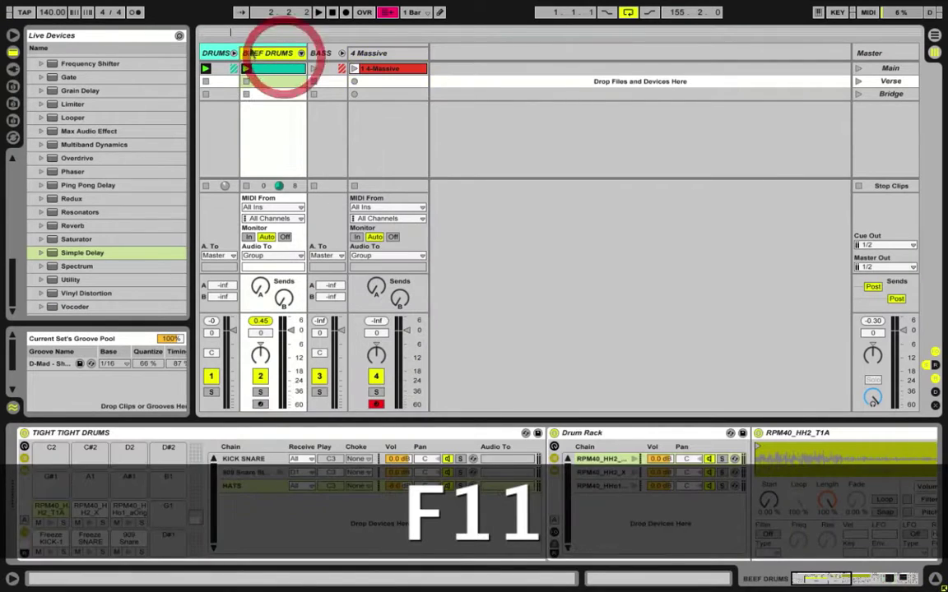
pyautogui.click(220, 54)
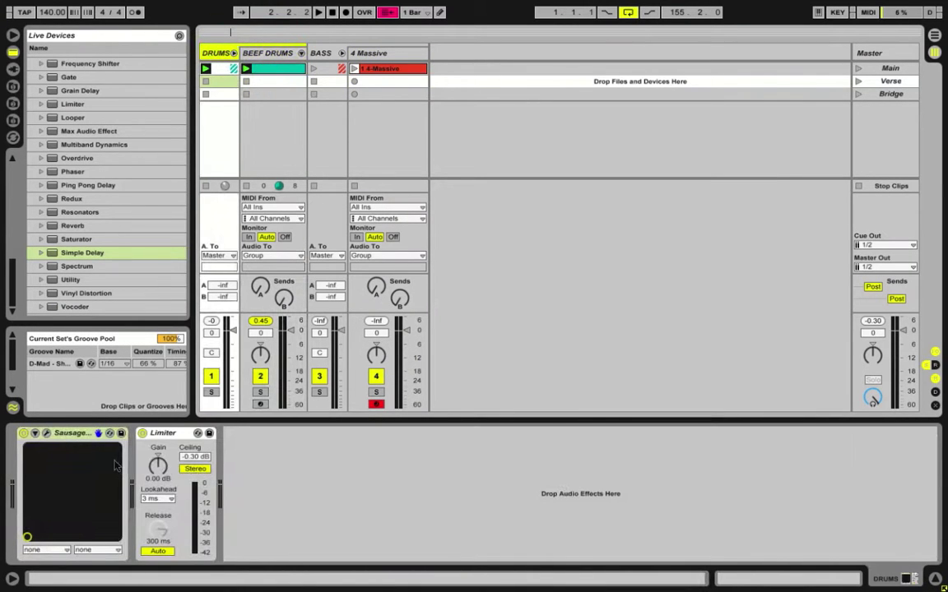
pyautogui.click(47, 434)
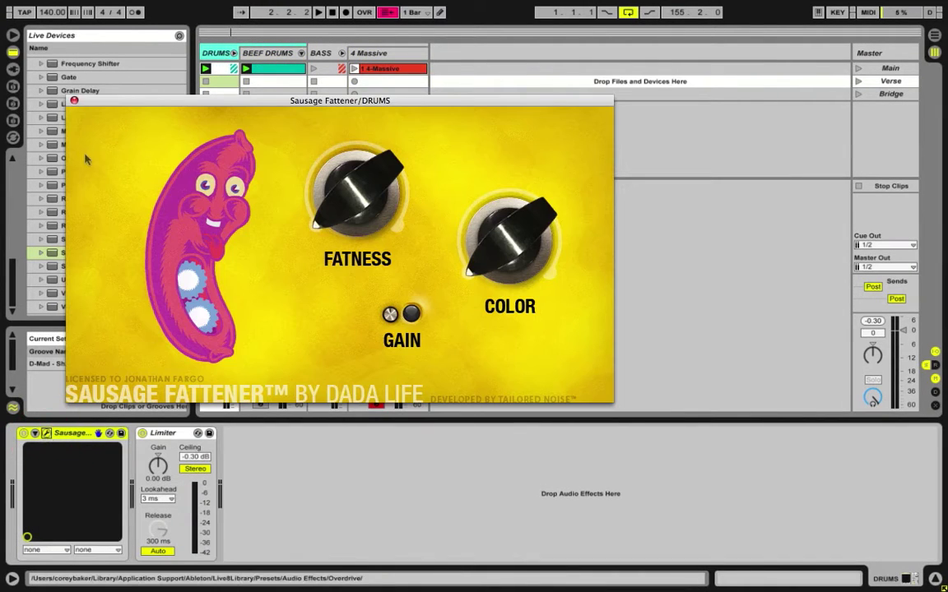
pyautogui.click(73, 99)
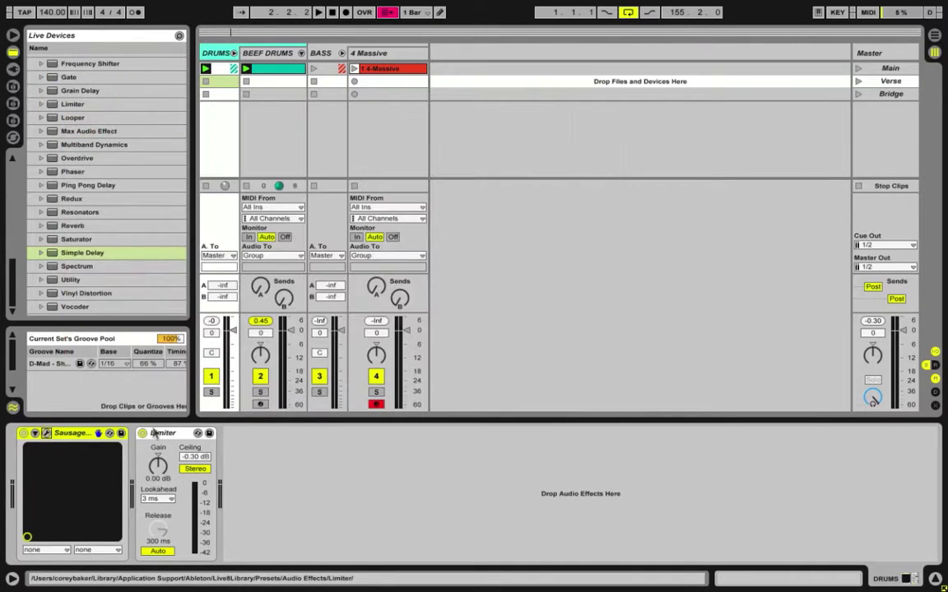
pyautogui.click(161, 434)
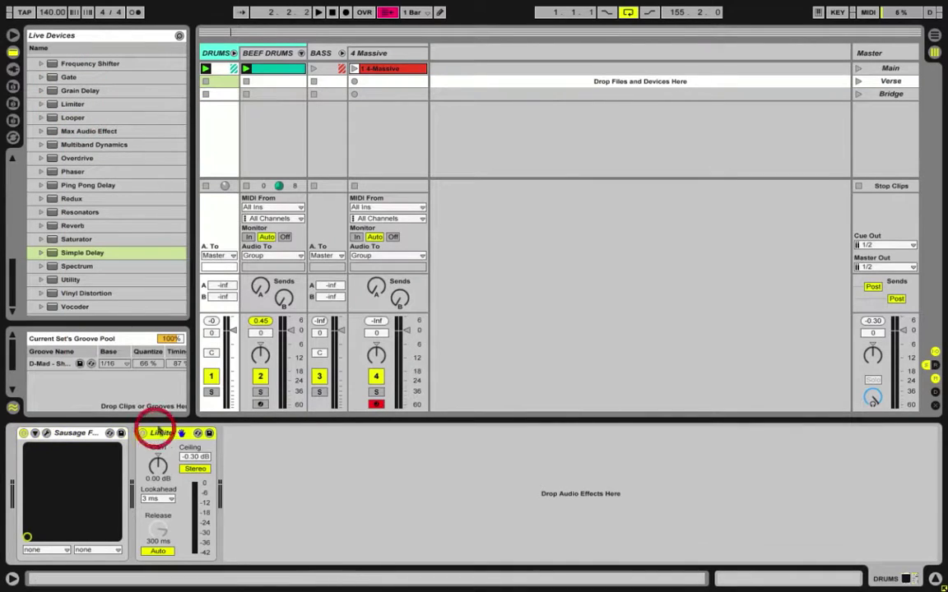
pyautogui.click(320, 53)
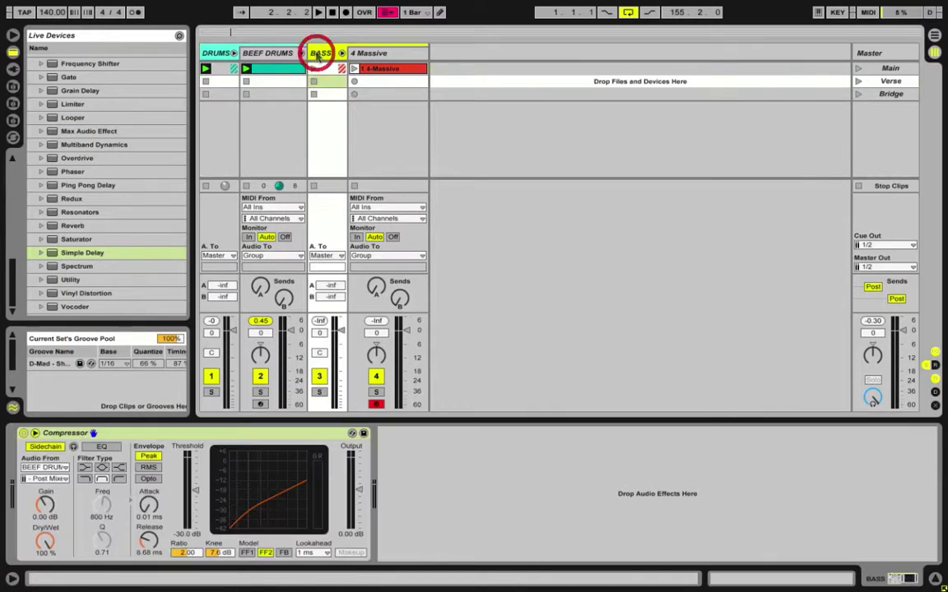
pyautogui.click(385, 53)
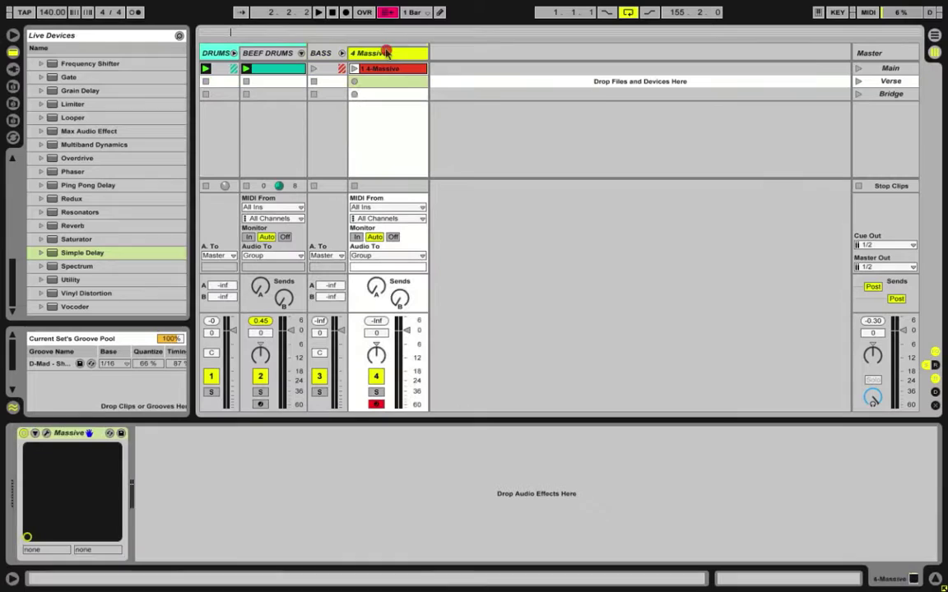
pyautogui.click(65, 438)
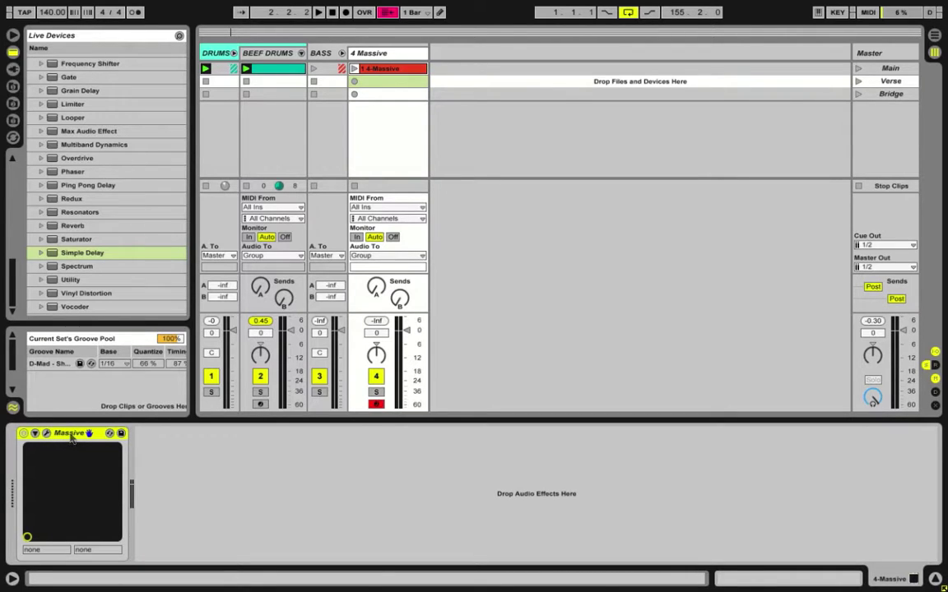
pyautogui.click(321, 52)
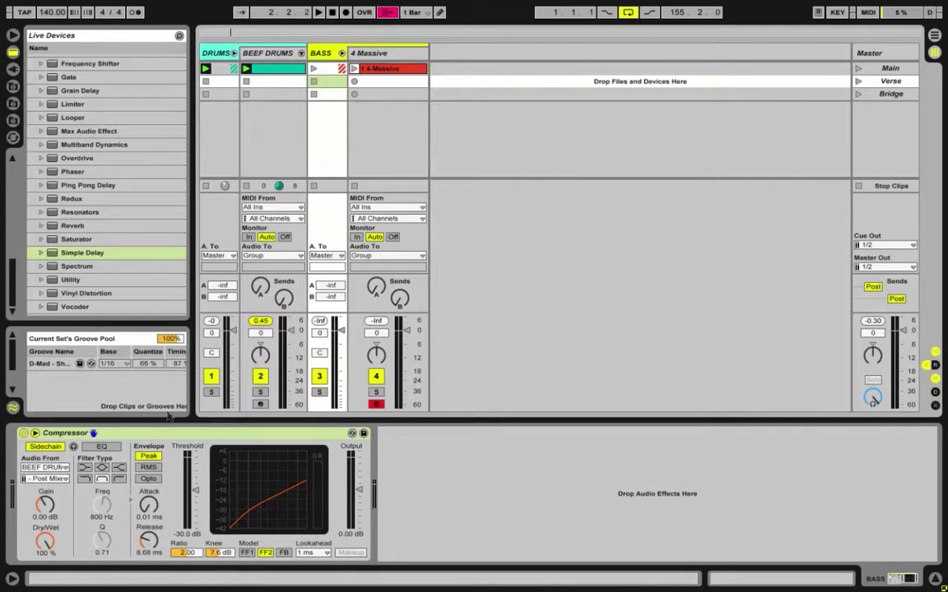
pyautogui.click(157, 433)
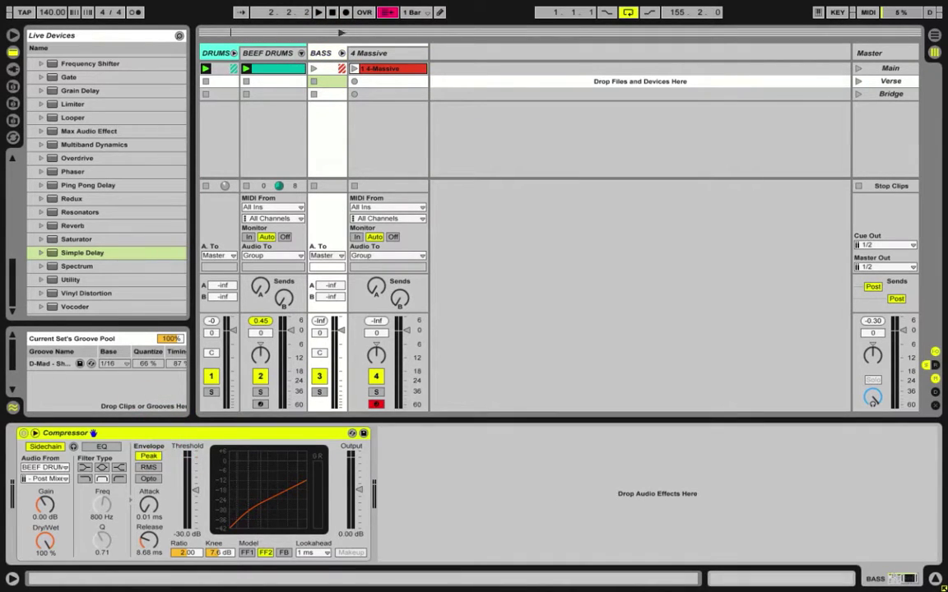
pyautogui.click(387, 52)
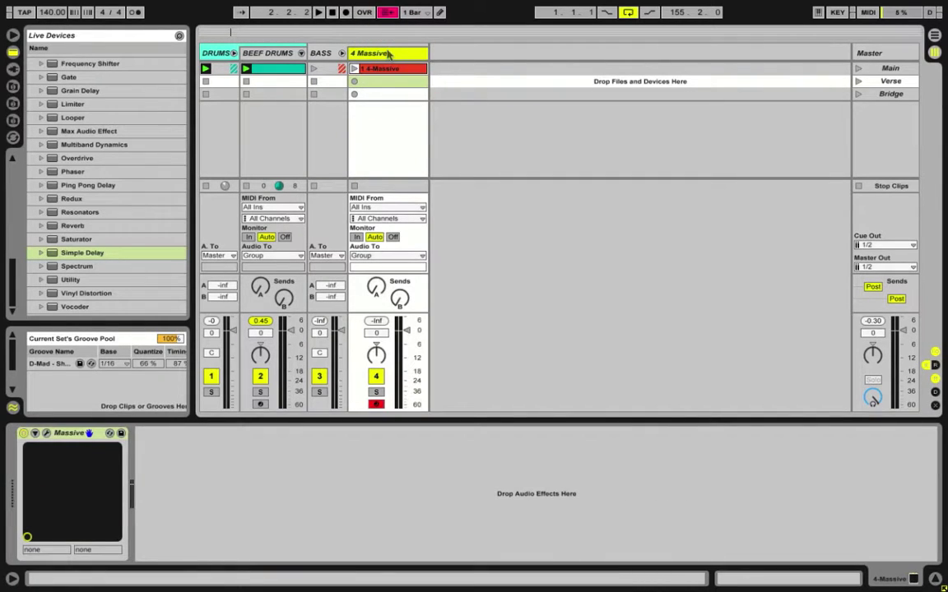
pyautogui.click(320, 52)
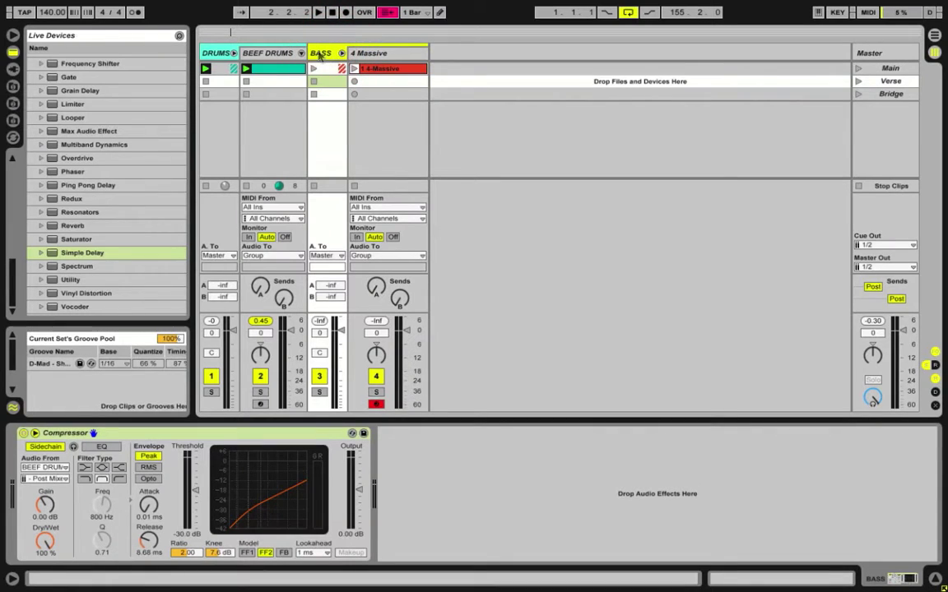
pyautogui.click(368, 53)
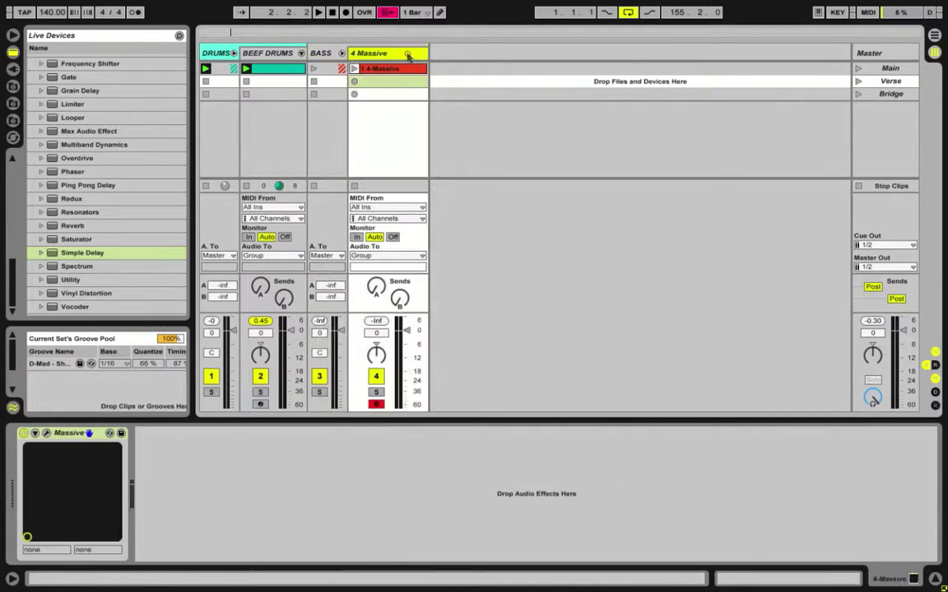
# - Launch the 4-Massive clip, open the Massive editor, then stop playback
pyautogui.click(355, 70)
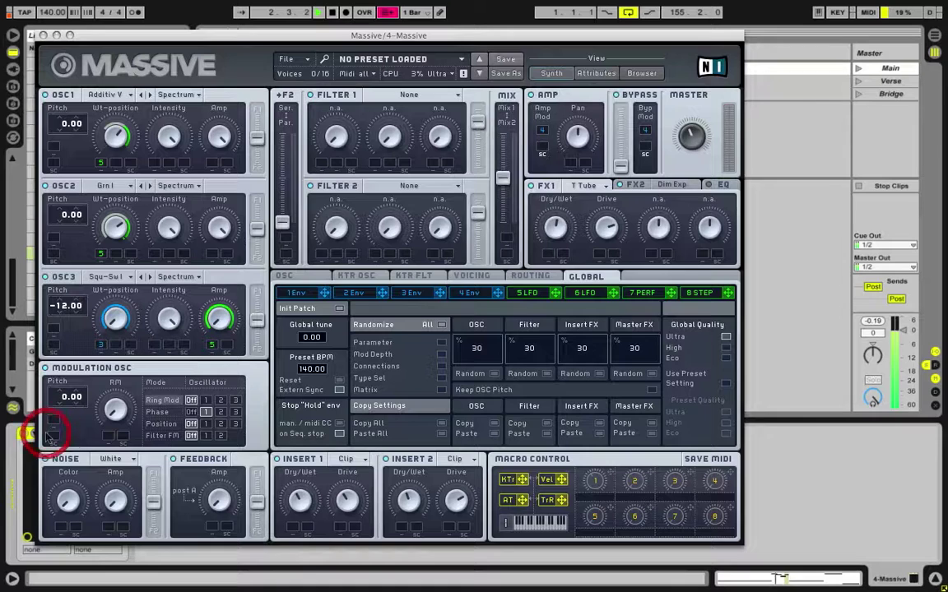
pyautogui.click(45, 433)
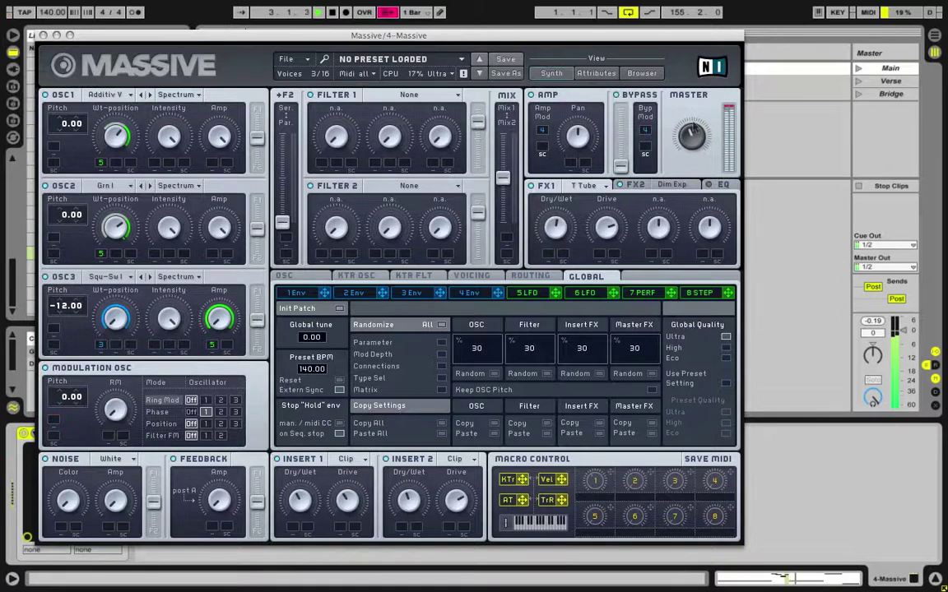
pyautogui.click(621, 124)
pyautogui.click(695, 144)
pyautogui.press('space')
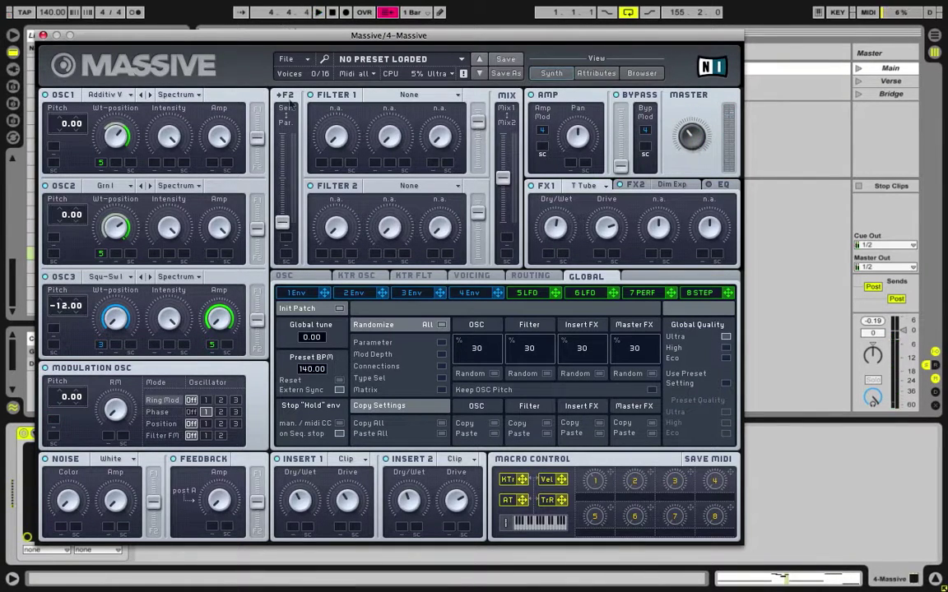
# - Move the Massive editor right, view the 3 Env panel, then close it
pyautogui.moveTo(236, 34); pyautogui.dragTo(459, 38)
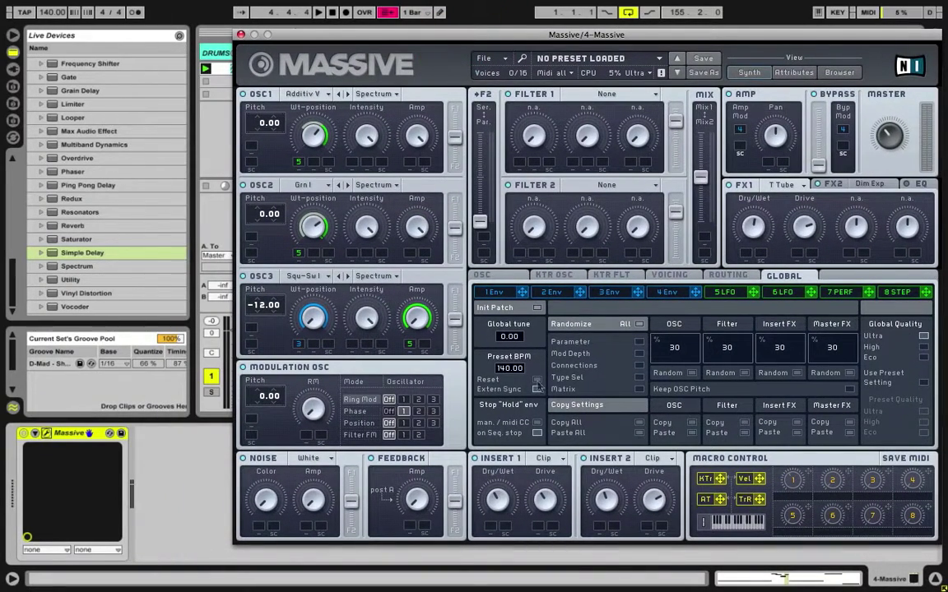
pyautogui.click(615, 293)
pyautogui.click(239, 35)
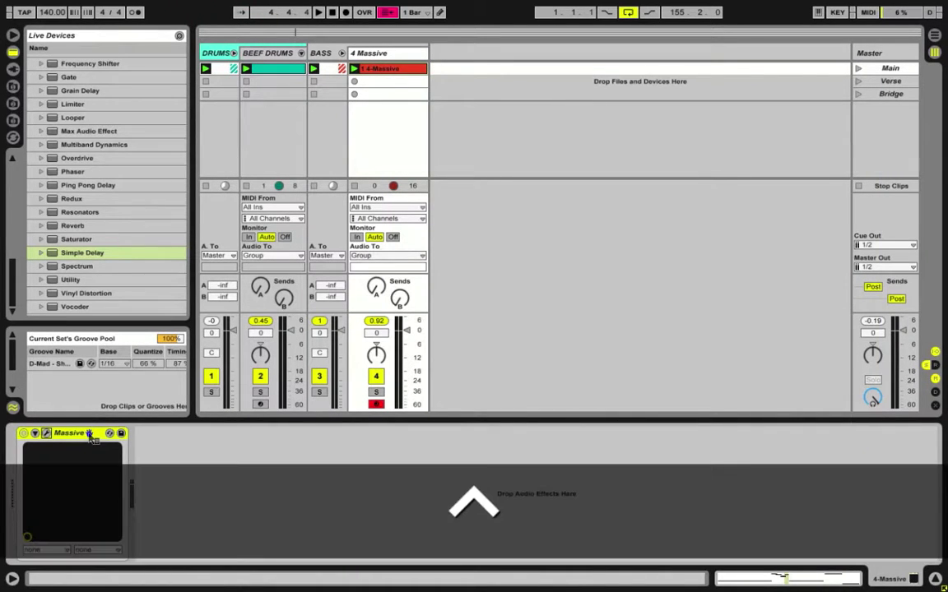
# - Group Massive into an Instrument Rack and show its chain list
pyautogui.rightClick(90, 437)
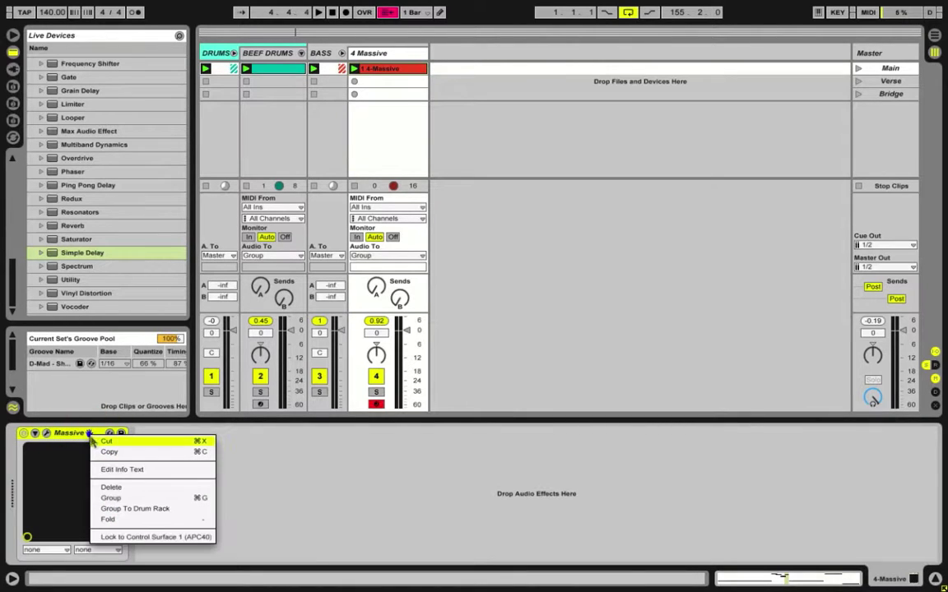
pyautogui.click(121, 497)
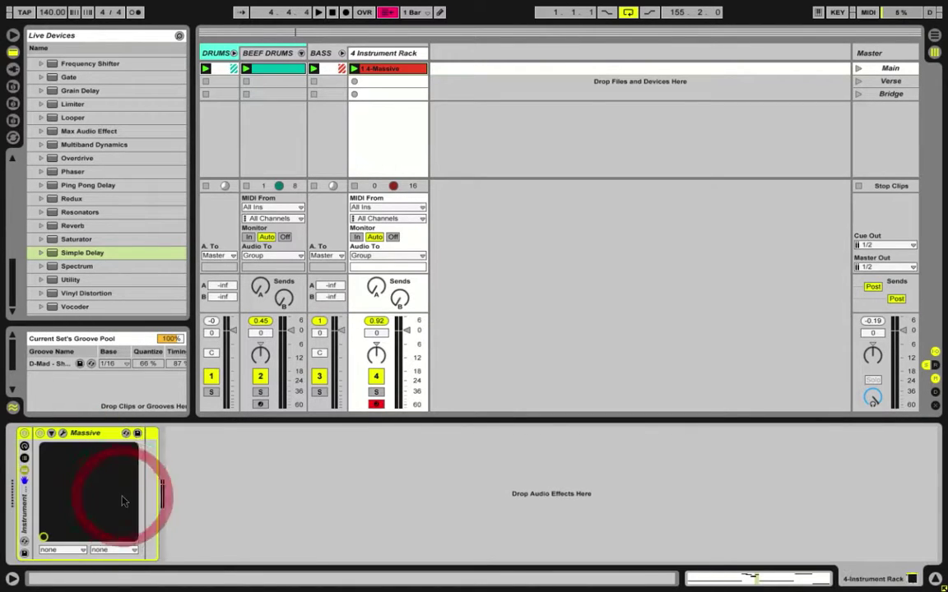
pyautogui.click(25, 459)
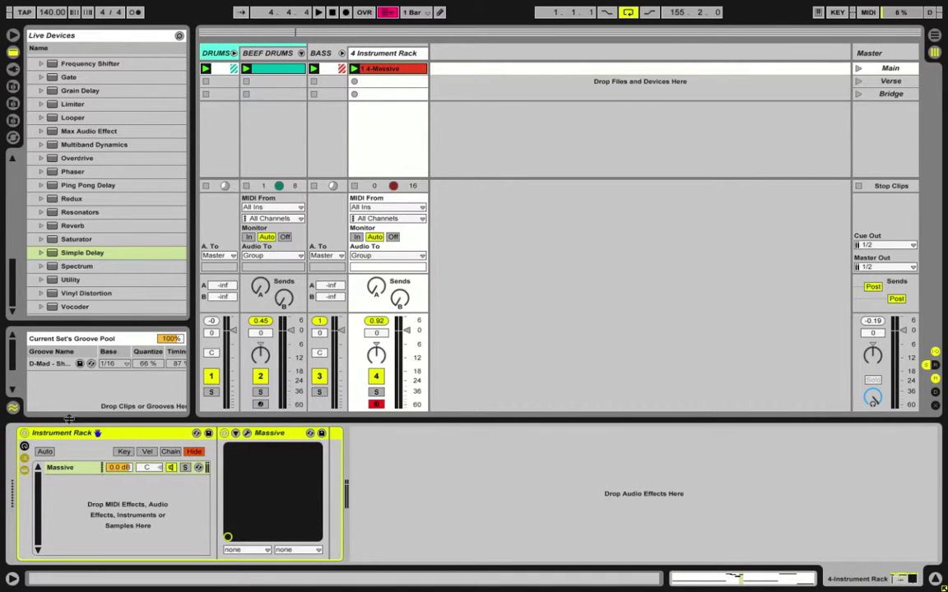
# - Set the Massive chain's volume to -10.0 dB
pyautogui.click(125, 434)
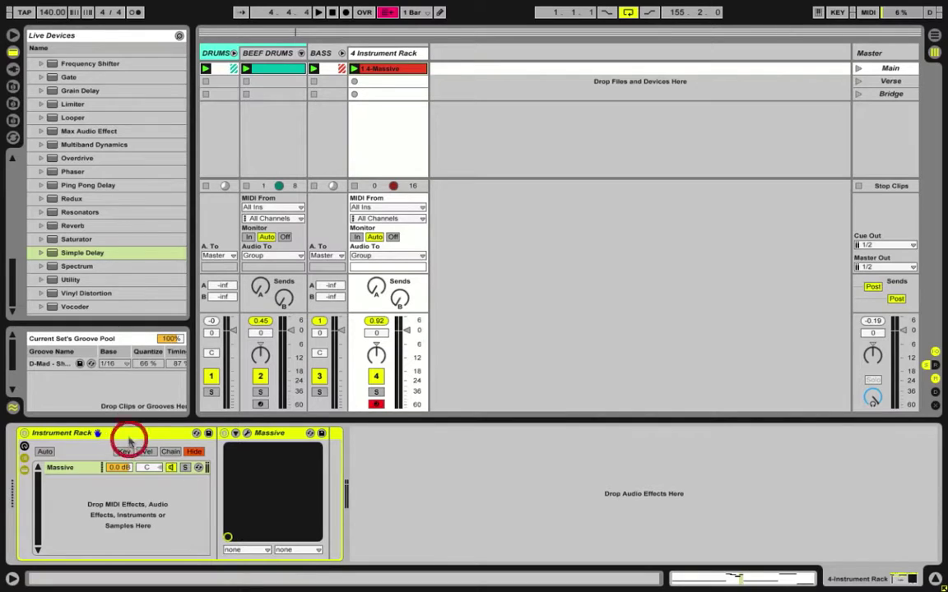
pyautogui.click(47, 468)
pyautogui.moveTo(121, 472); pyautogui.dragTo(120, 470)
pyautogui.click(119, 470)
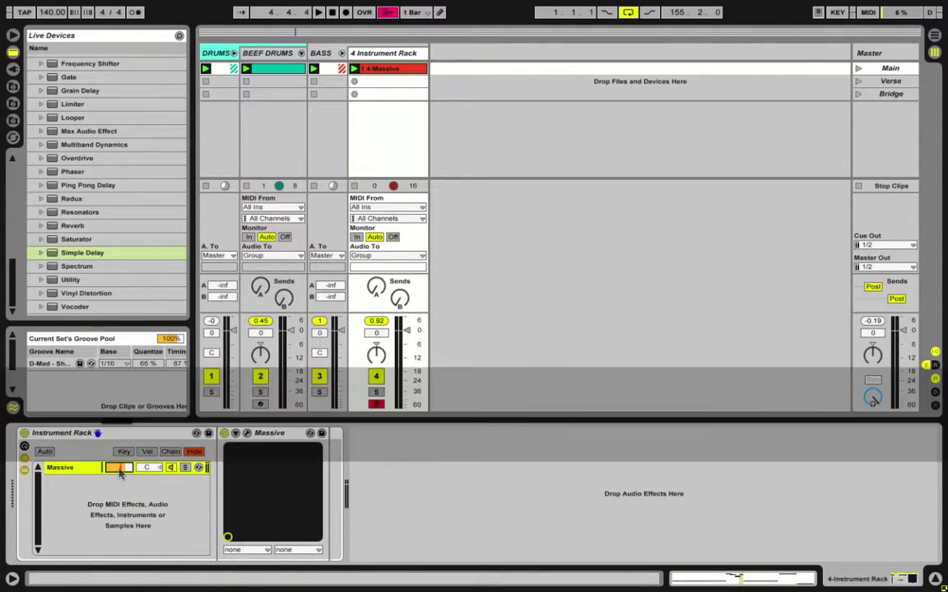
pyautogui.write('10')
pyautogui.press('Return')
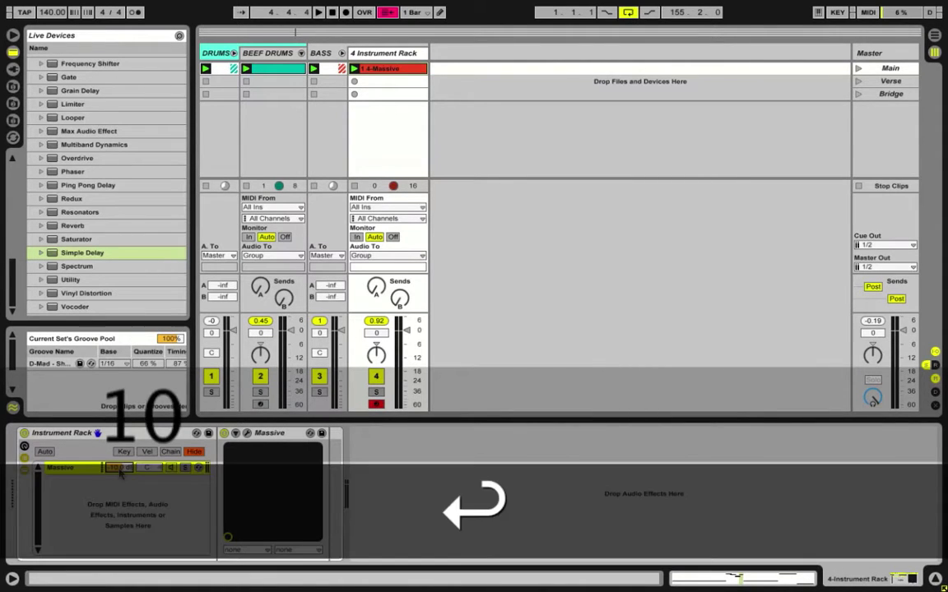
pyautogui.click(70, 468)
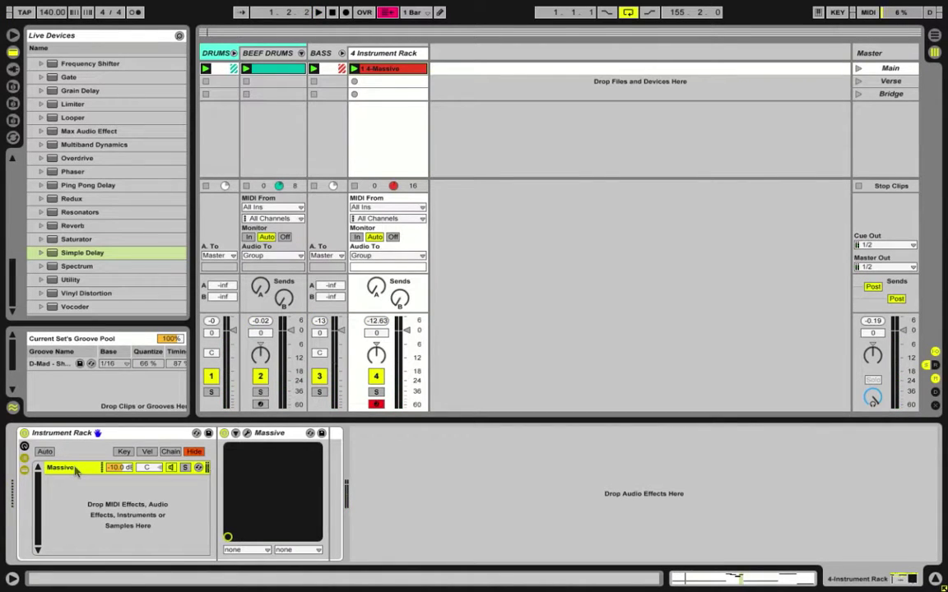
# - Duplicate the Massive chain repeatedly (1, then 2, then 3 chains) until seven exist
pyautogui.keyDown('ctrl'); pyautogui.click(74, 470); pyautogui.keyUp('ctrl')
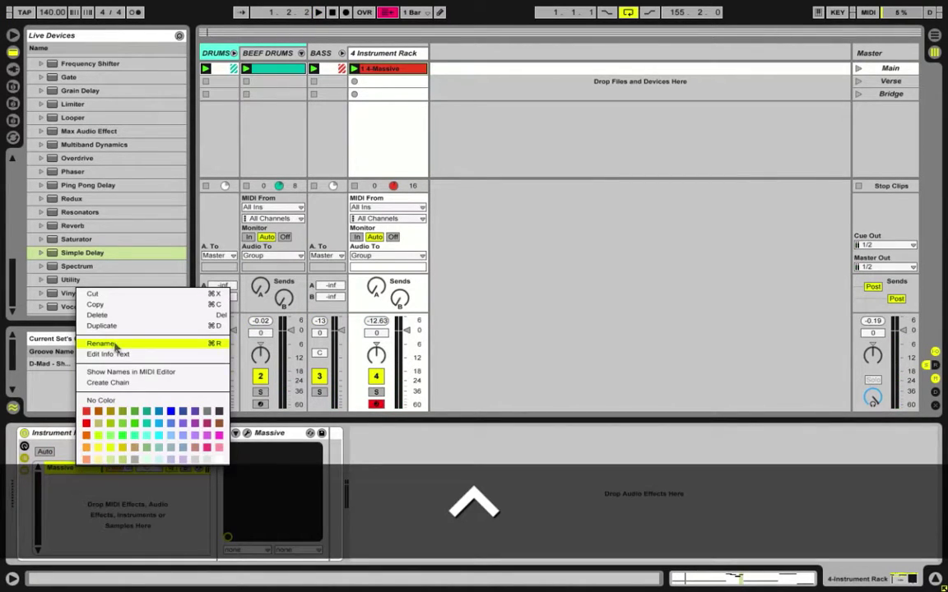
pyautogui.click(96, 495)
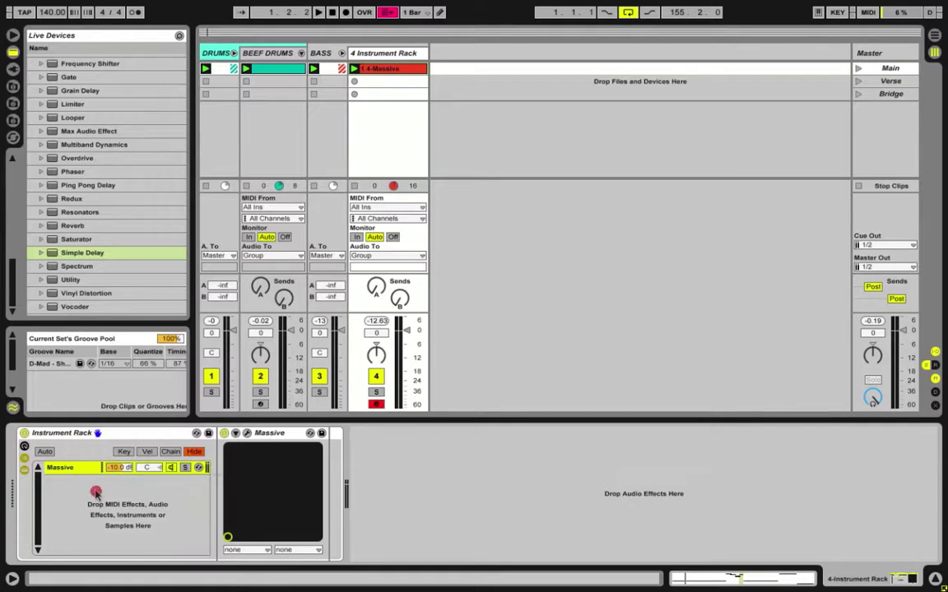
pyautogui.click(74, 469)
pyautogui.press('super+d')
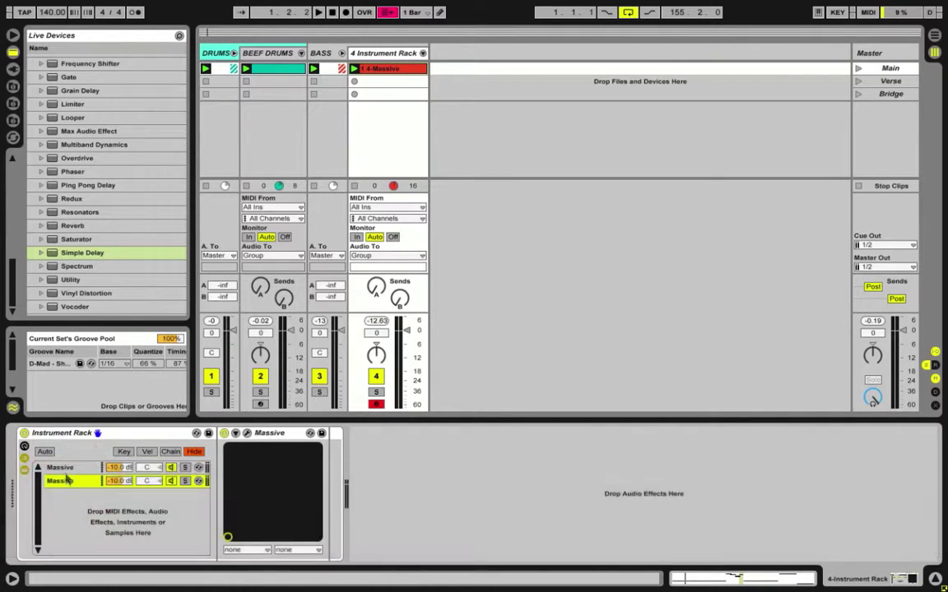
pyautogui.click(66, 469)
pyautogui.keyDown('shift'); pyautogui.click(69, 482); pyautogui.keyUp('shift')
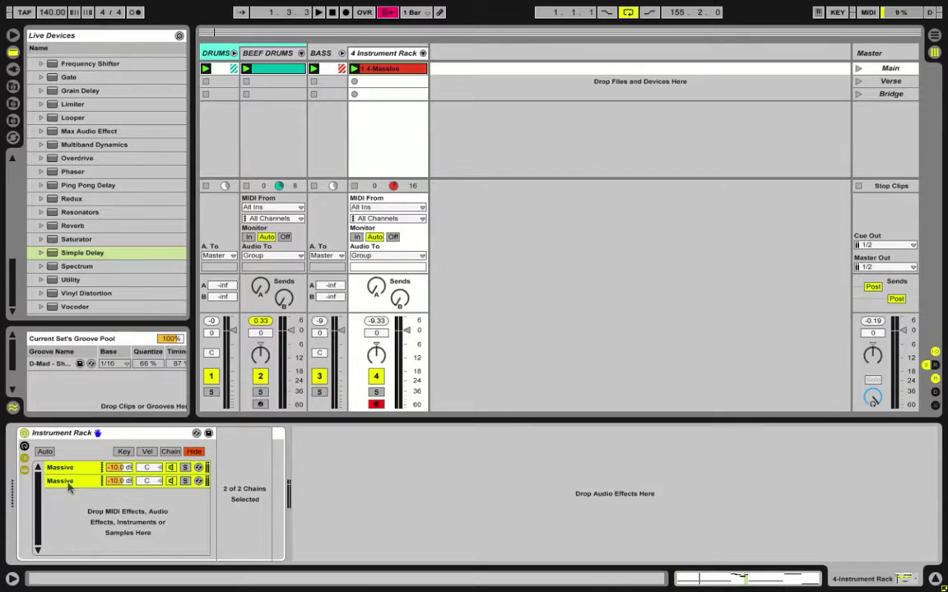
pyautogui.press('super+d')
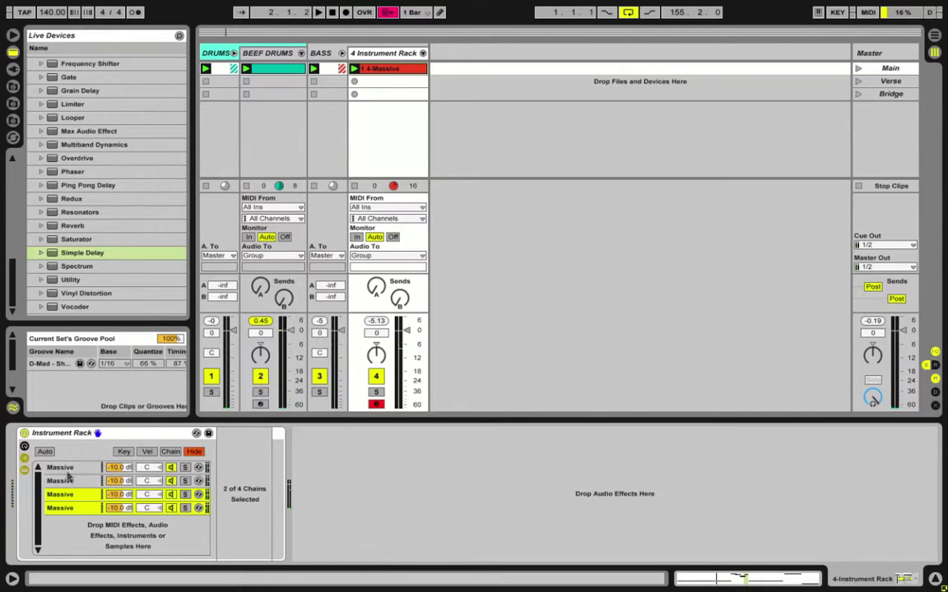
pyautogui.click(66, 467)
pyautogui.keyDown('shift'); pyautogui.click(65, 494); pyautogui.keyUp('shift')
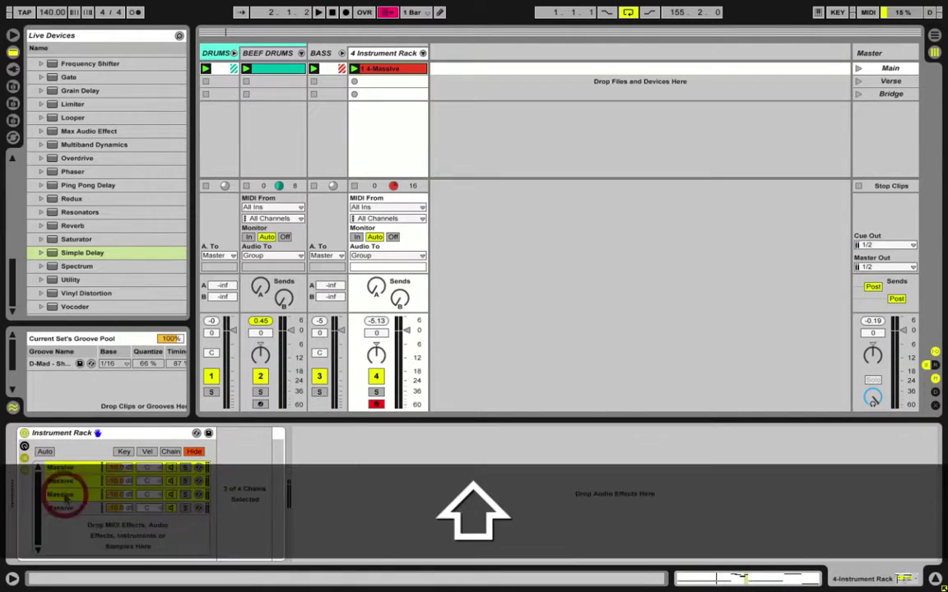
pyautogui.press('super+d')
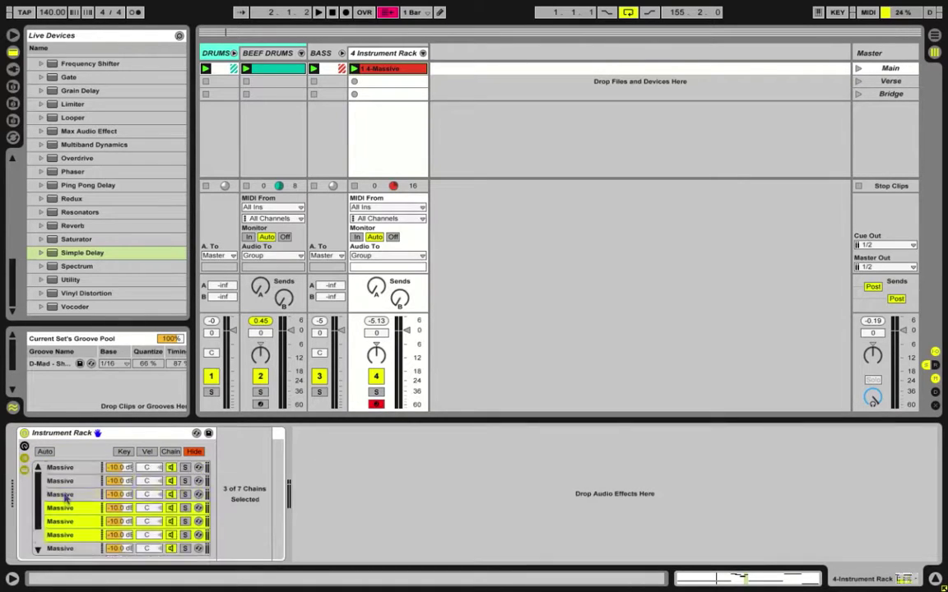
# - Scroll through the chain list and audition the layered chains, then stop playback
pyautogui.scroll(-2, 66, 498)
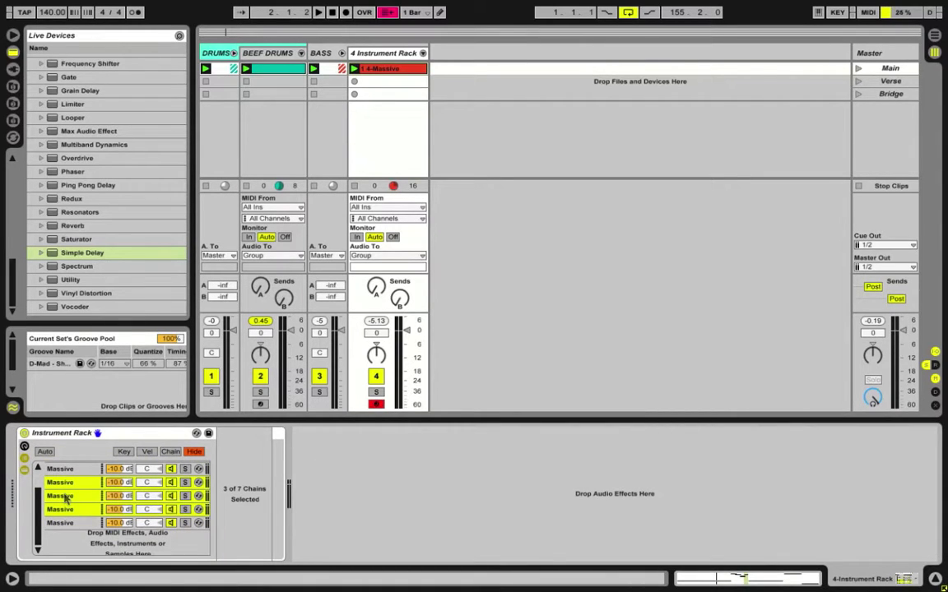
pyautogui.scroll(2, 66, 499)
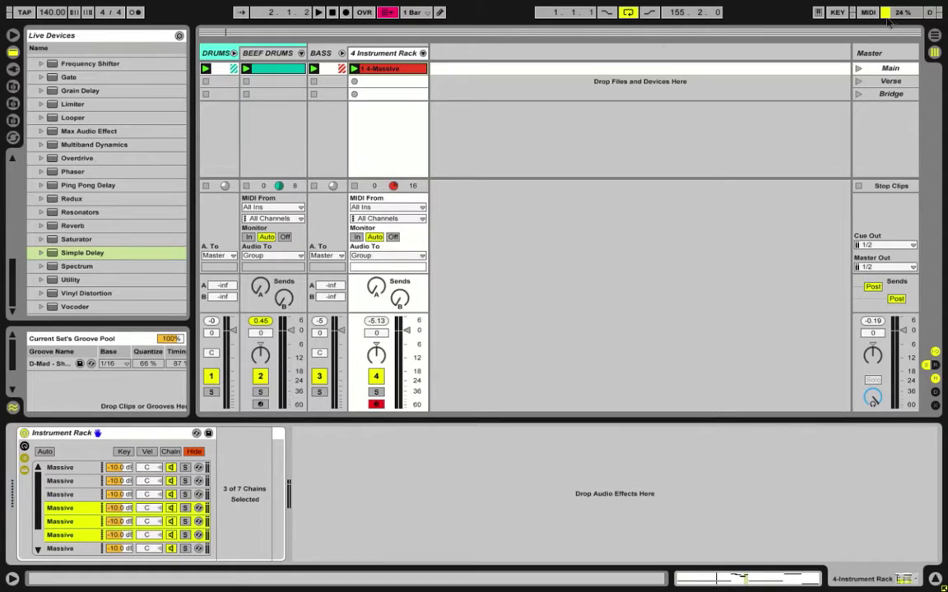
pyautogui.press('space')
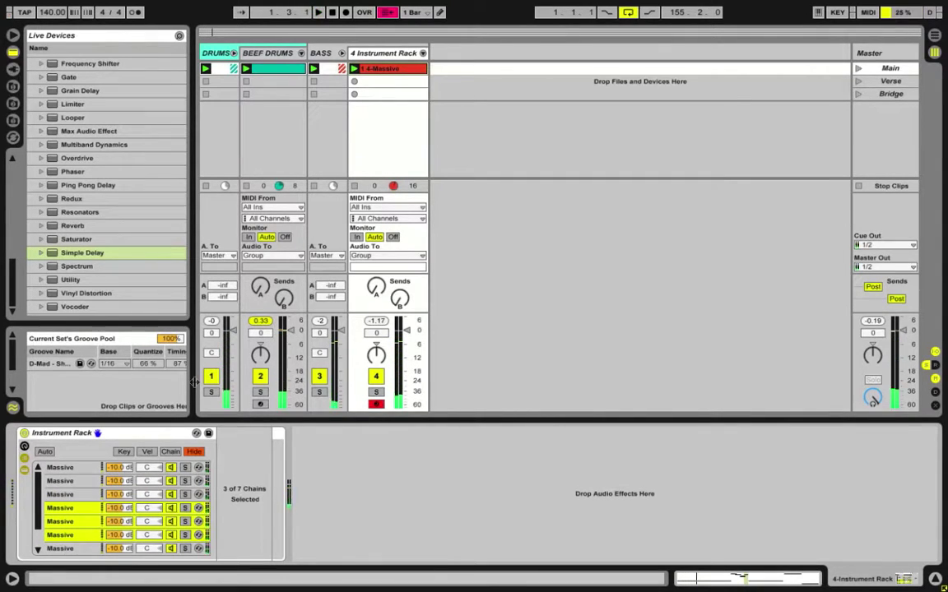
pyautogui.press('space')
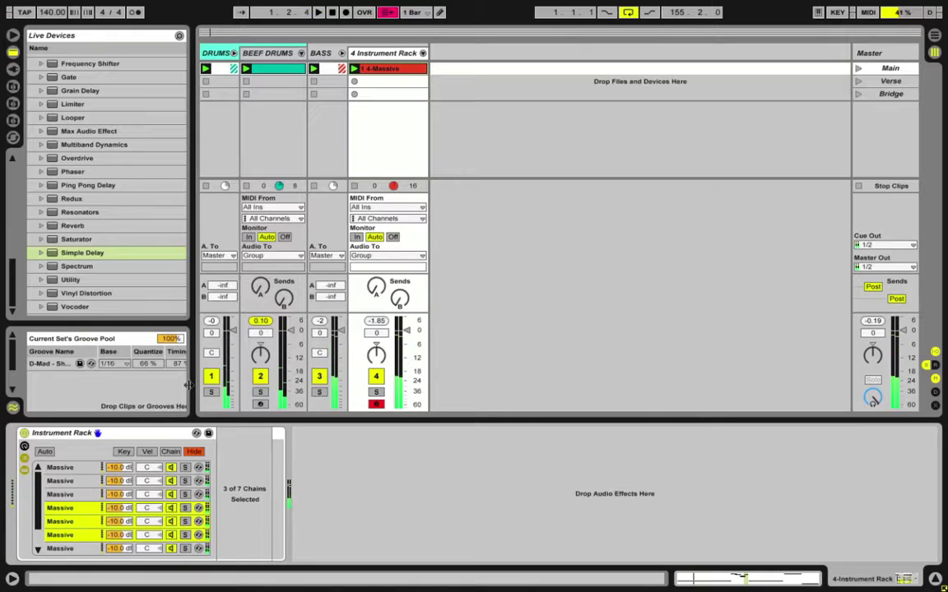
# - Delete the extra duplicate chains and pan the fourth Massive chain to 50L
pyautogui.press('Delete')
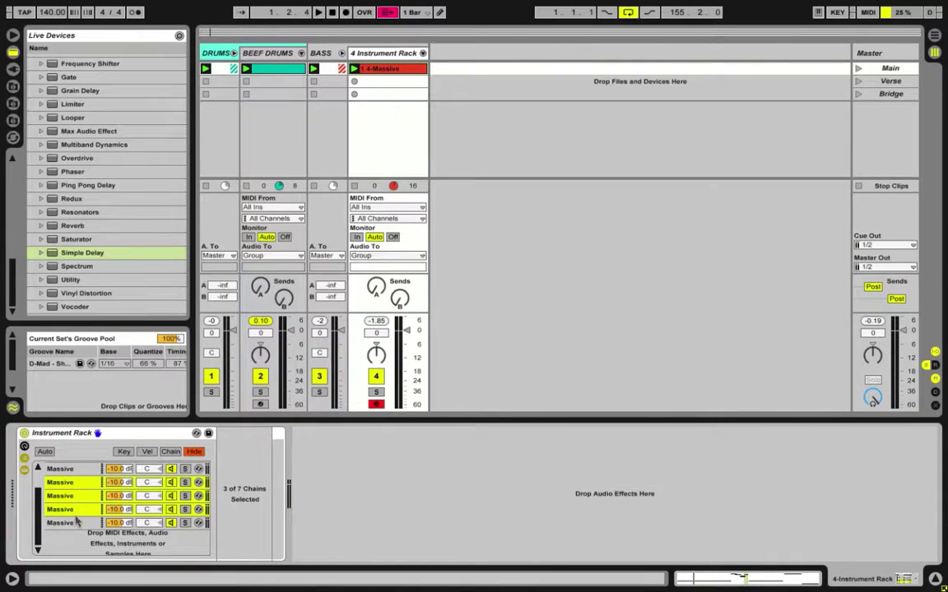
pyautogui.click(75, 524)
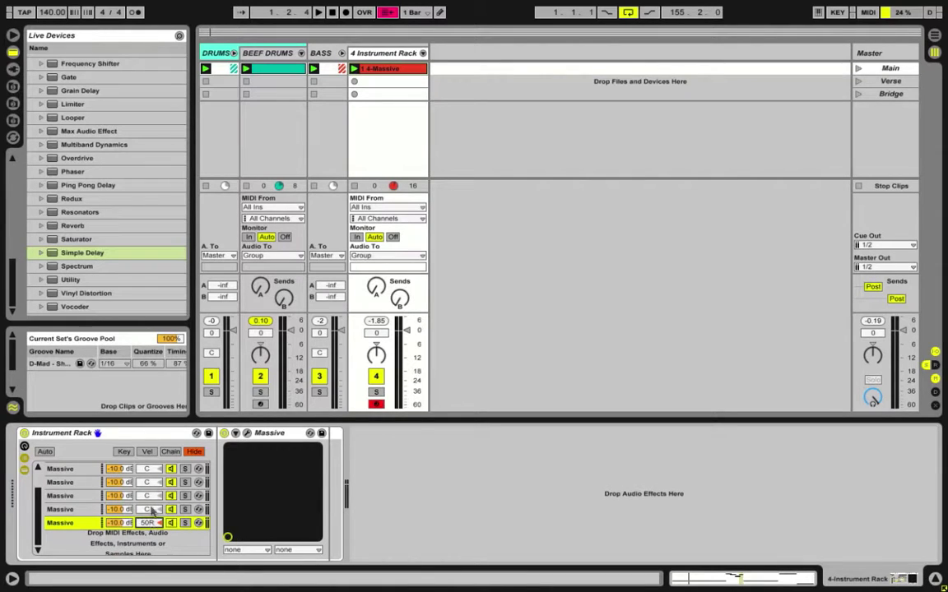
pyautogui.moveTo(152, 511); pyautogui.dragTo(152, 543)
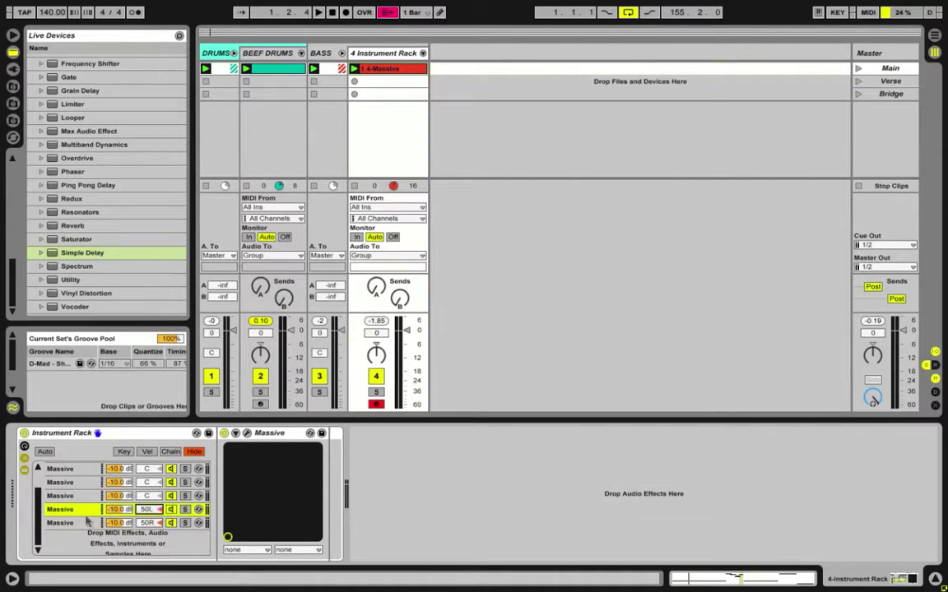
pyautogui.click(61, 496)
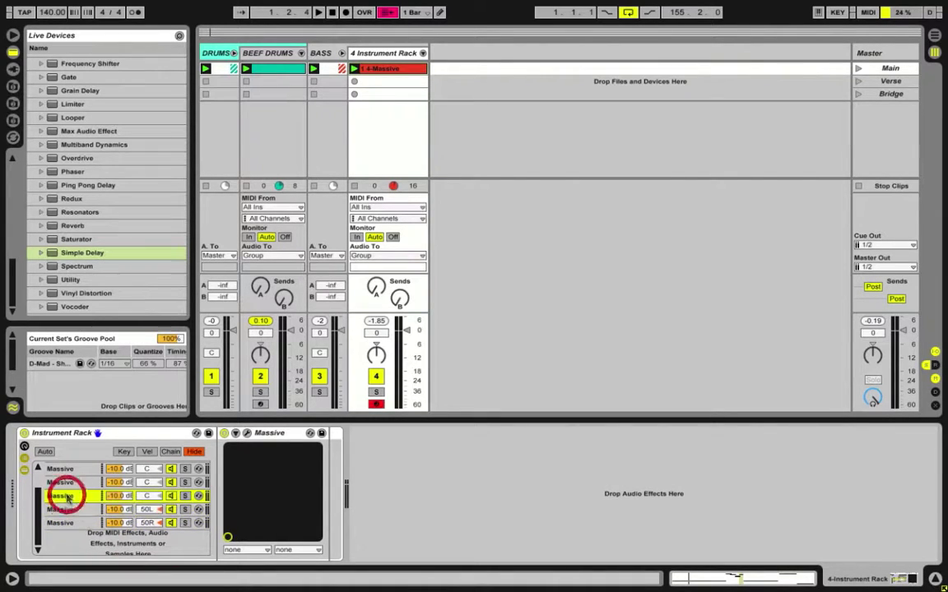
# - Set the third chain's Massive to phase-modulate oscillator 2 and increase the Dim Exp size
pyautogui.click(247, 433)
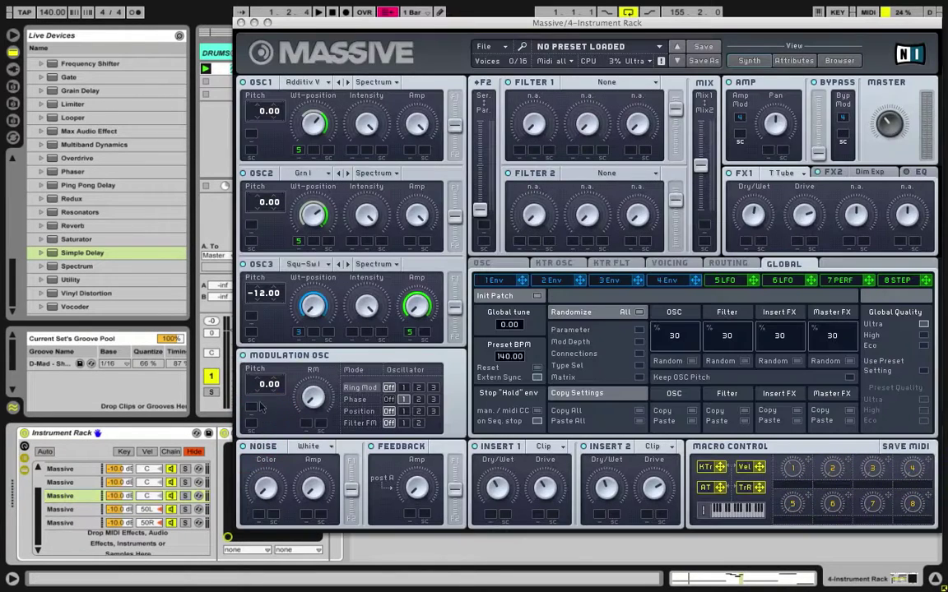
pyautogui.click(419, 400)
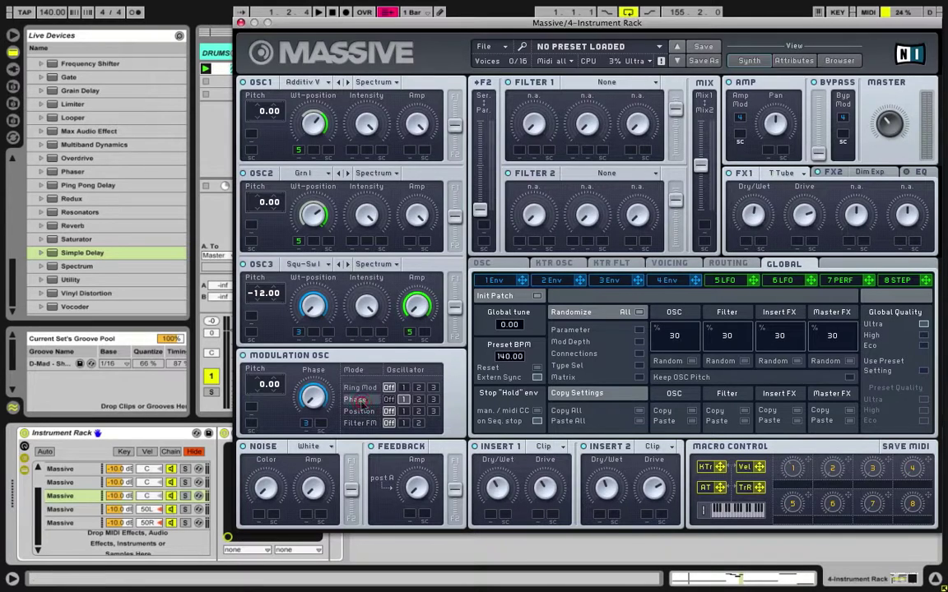
pyautogui.click(418, 400)
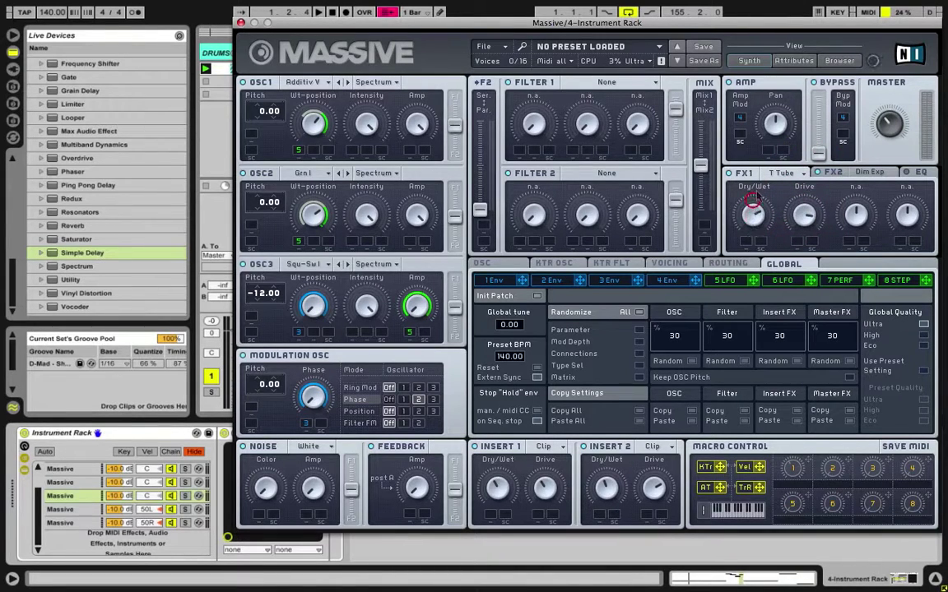
pyautogui.click(873, 172)
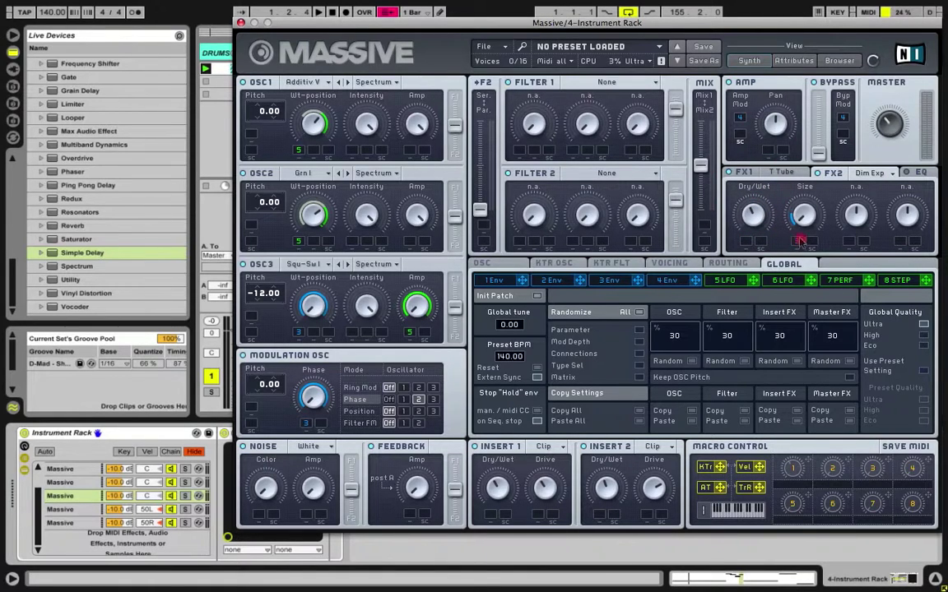
pyautogui.moveTo(803, 215); pyautogui.dragTo(803, 206)
pyautogui.click(805, 212)
pyautogui.click(654, 487)
pyautogui.click(607, 484)
pyautogui.click(496, 486)
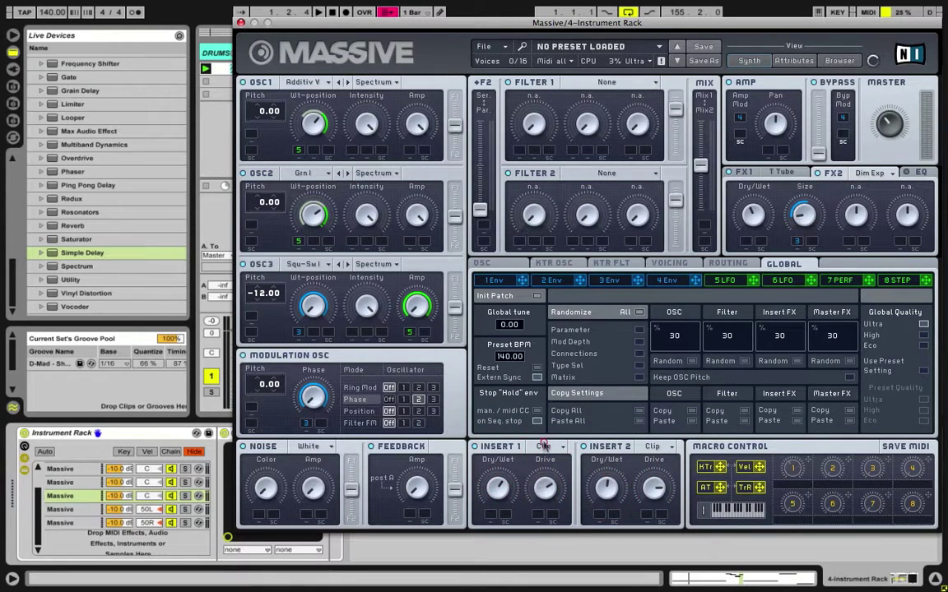
pyautogui.click(240, 23)
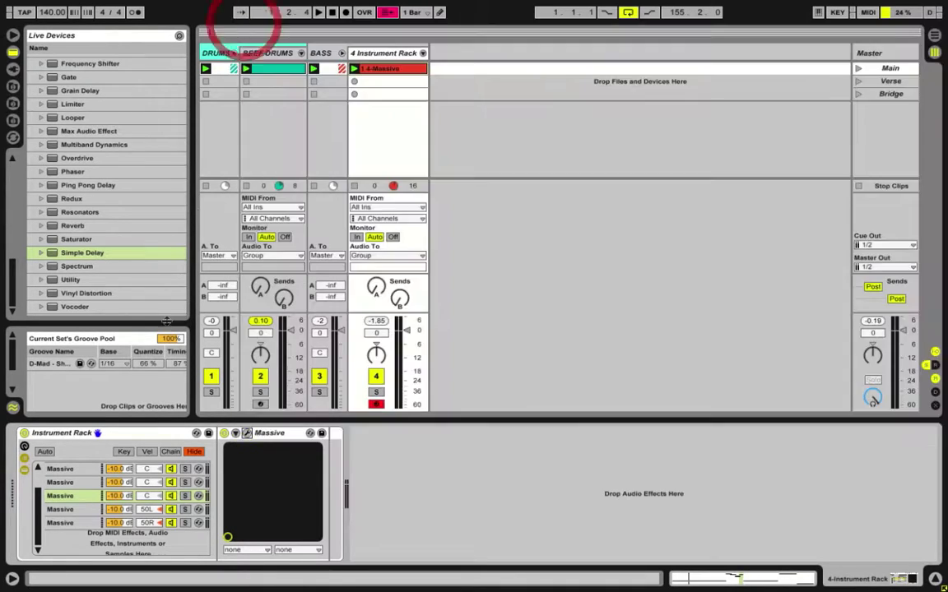
# - Check the Dim Exp settings in the second chain's Massive editor, then close it
pyautogui.click(78, 483)
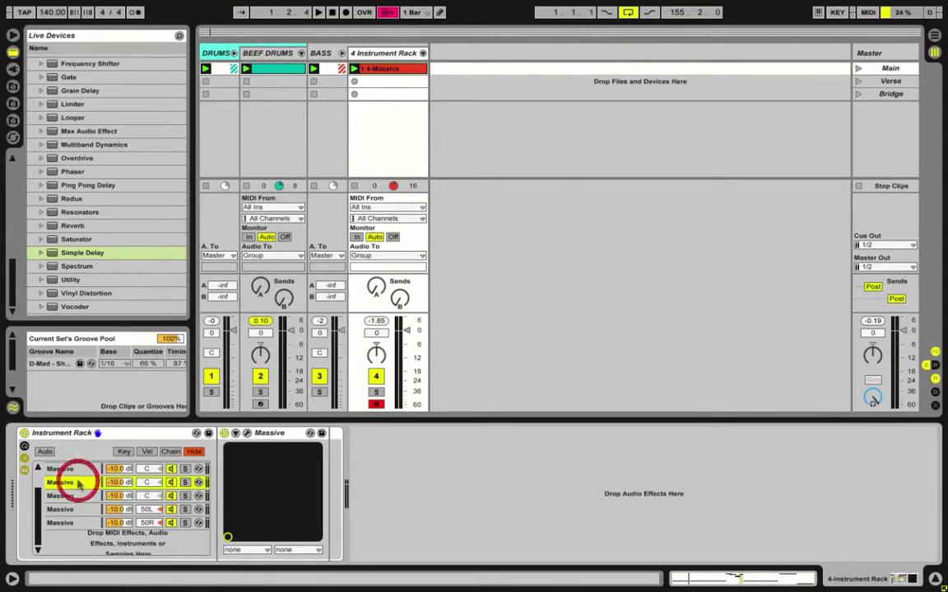
pyautogui.click(247, 433)
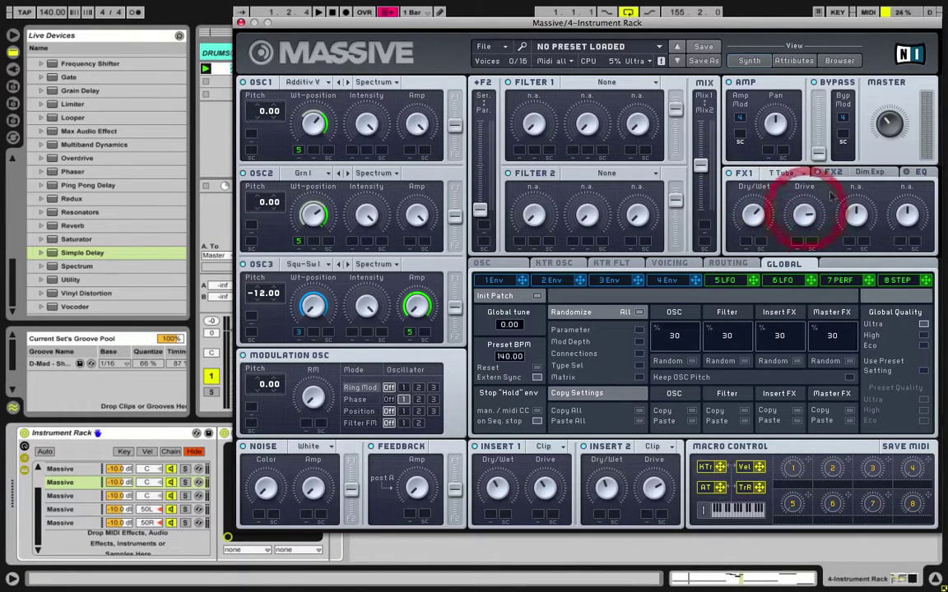
pyautogui.click(834, 174)
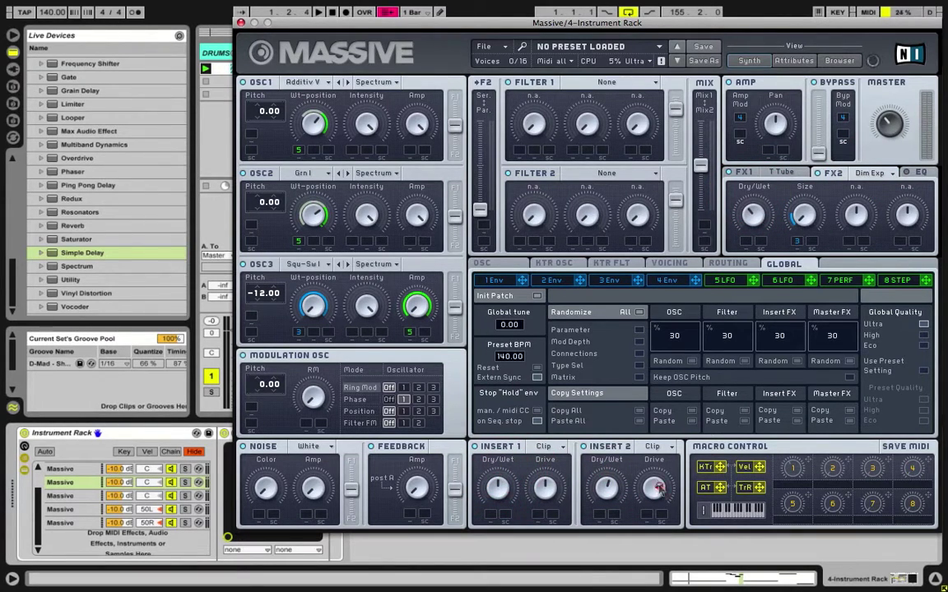
pyautogui.click(240, 22)
# - Duplicate the selected Massive chain twice and select the 4 Instrument Rack track
pyautogui.hotkey('ctrl', 'd')
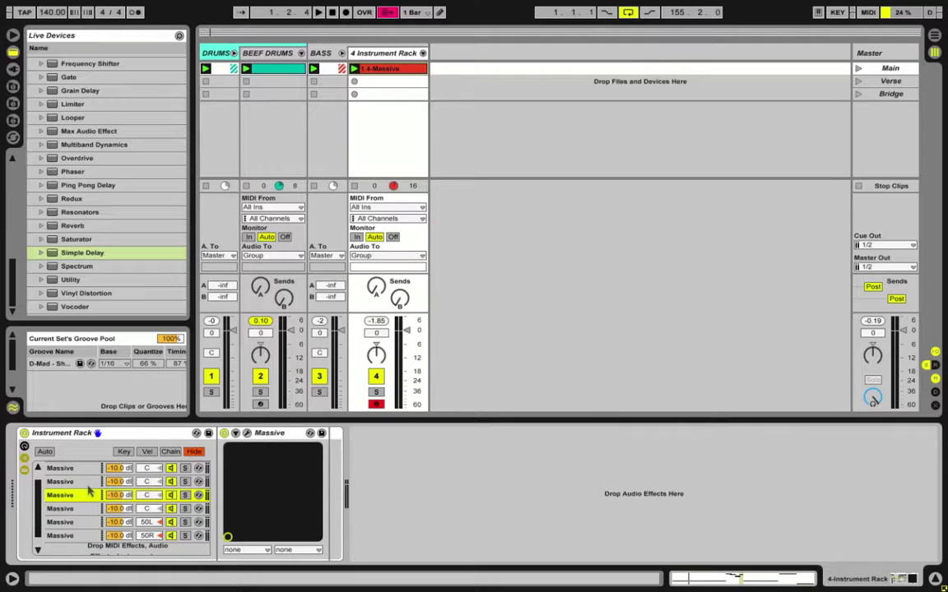
pyautogui.hotkey('ctrl', 'd')
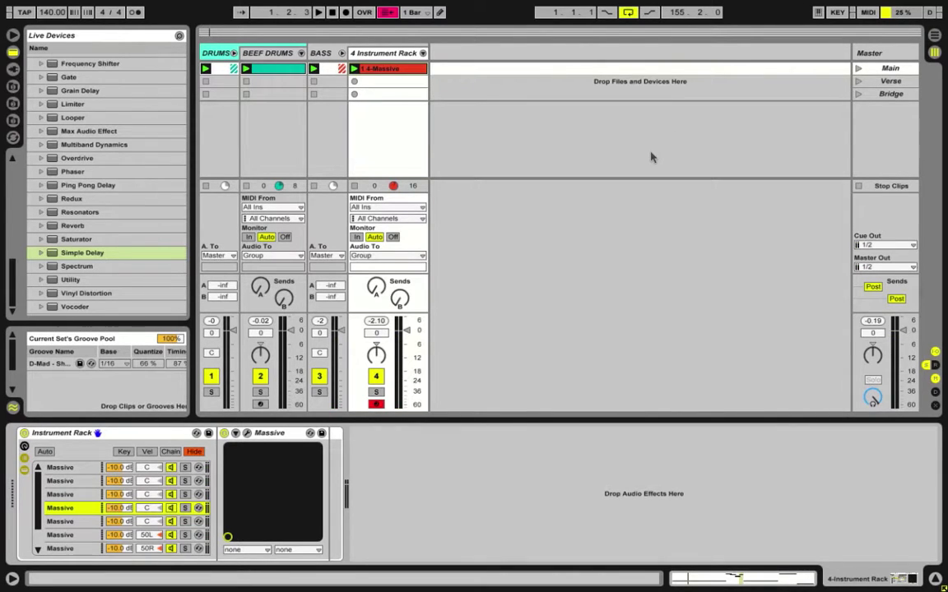
pyautogui.click(395, 54)
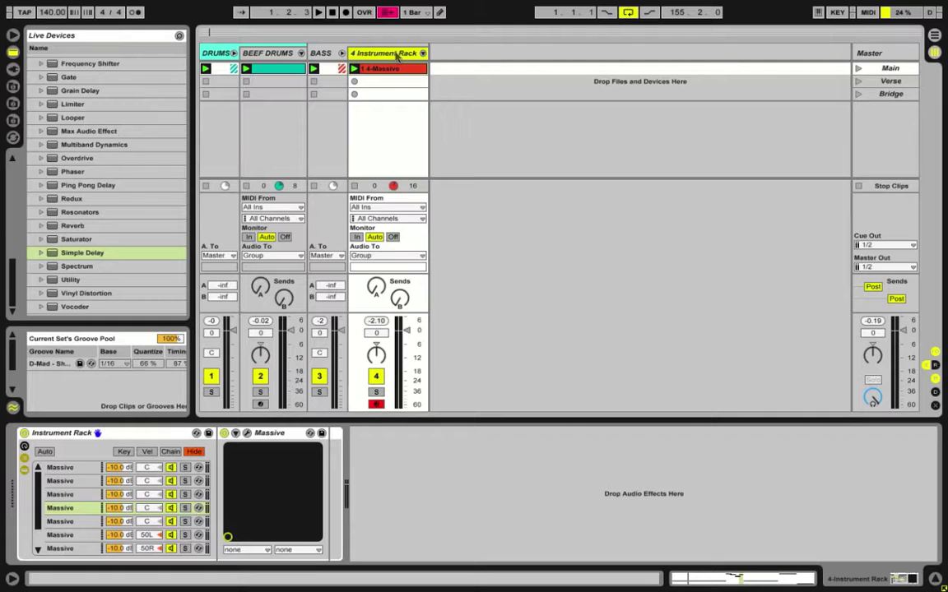
# - Freeze the 4 Instrument Rack track and audition its 4-Massive clip, restarting once
pyautogui.keyDown('ctrl'); pyautogui.click(397, 54); pyautogui.keyUp('ctrl')
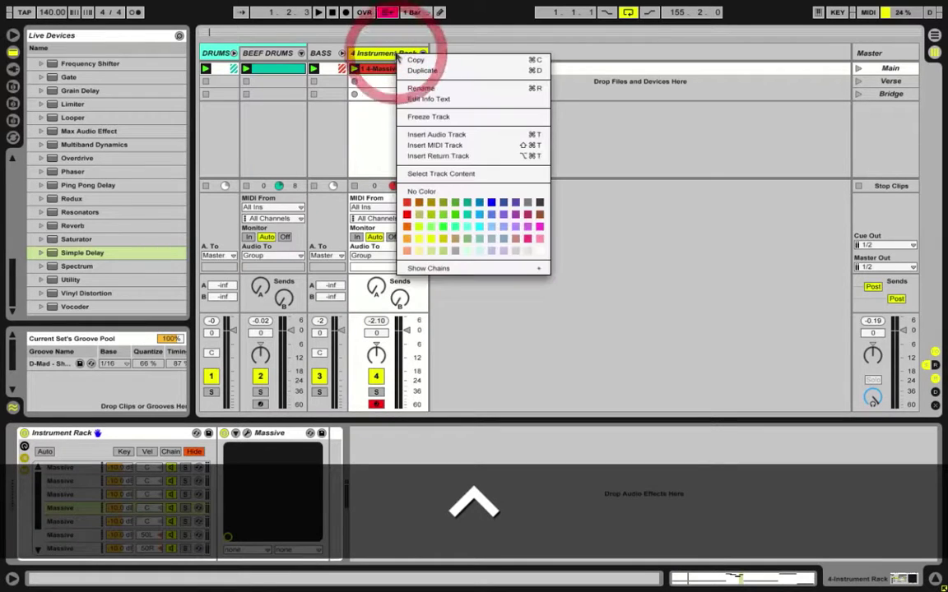
pyautogui.click(415, 117)
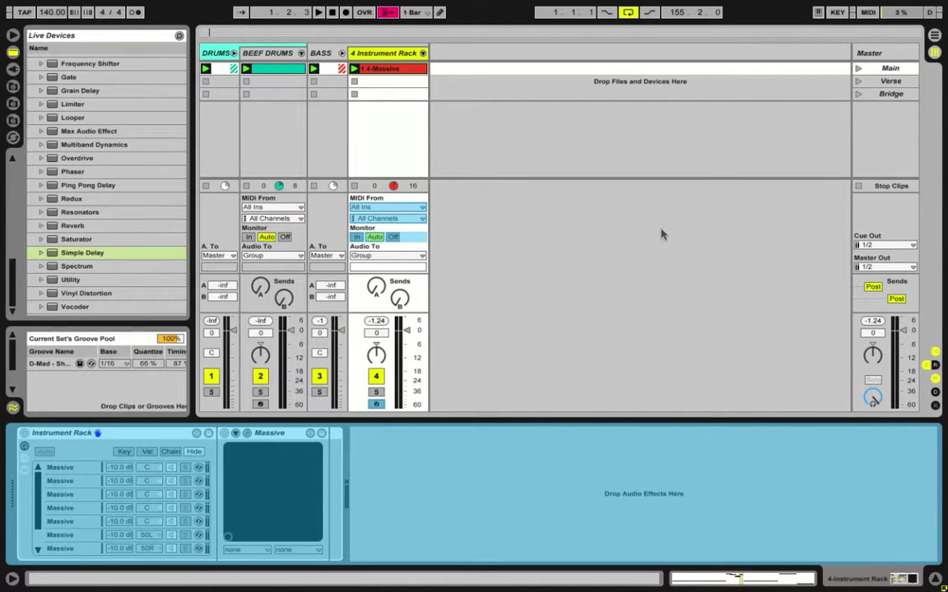
pyautogui.click(395, 69)
pyautogui.press('space')
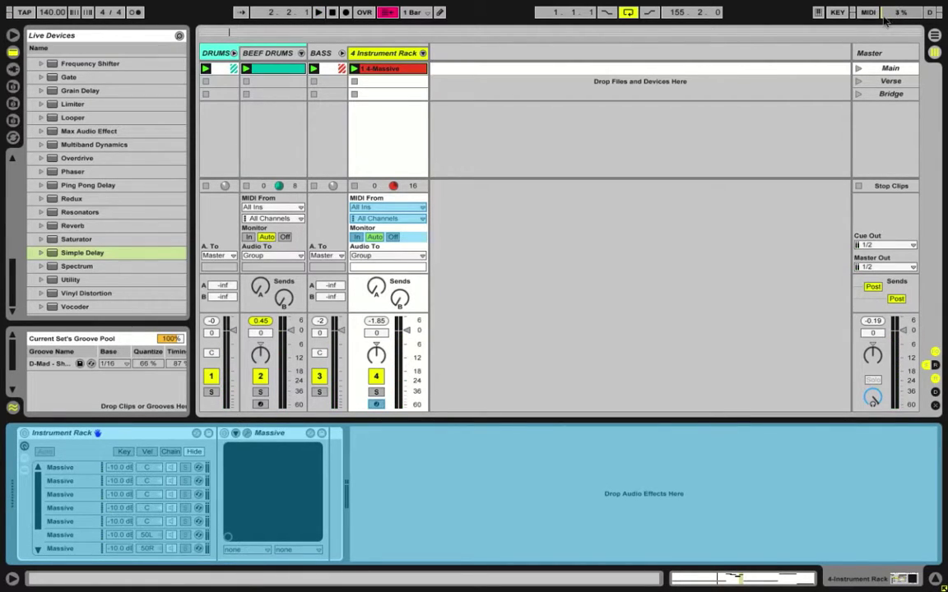
pyautogui.press('space')
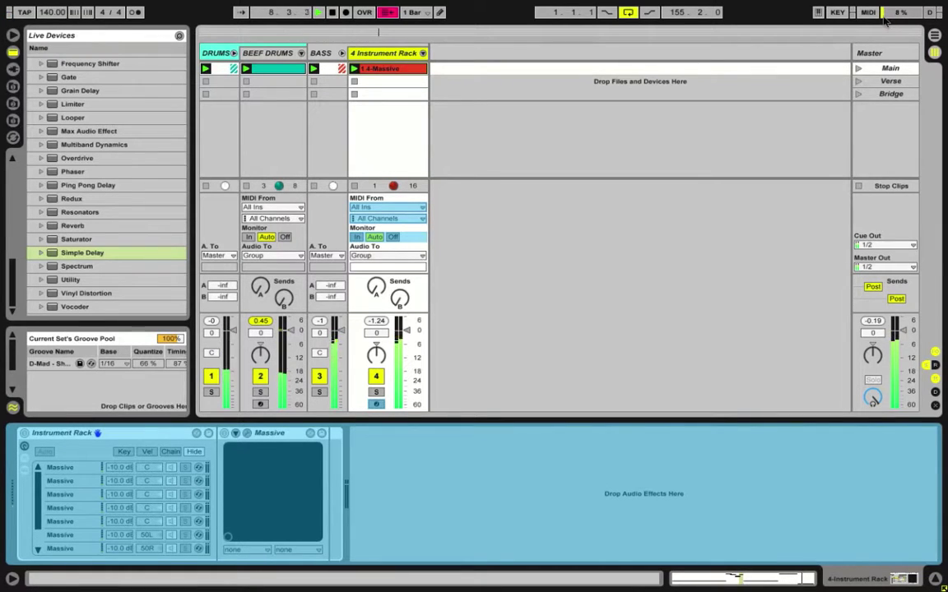
pyautogui.press('space')
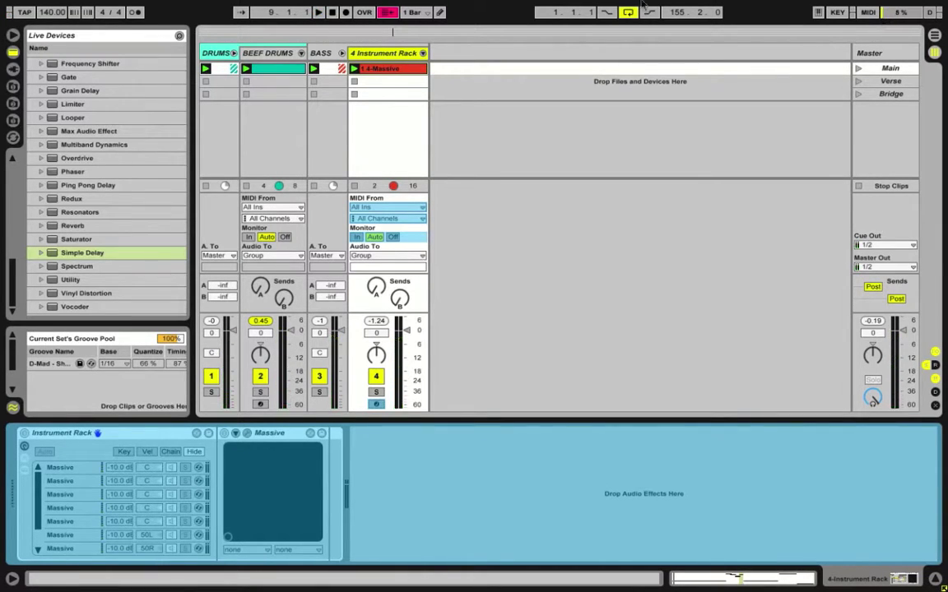
pyautogui.click(391, 54)
pyautogui.keyDown('ctrl'); pyautogui.click(391, 54); pyautogui.keyUp('ctrl')
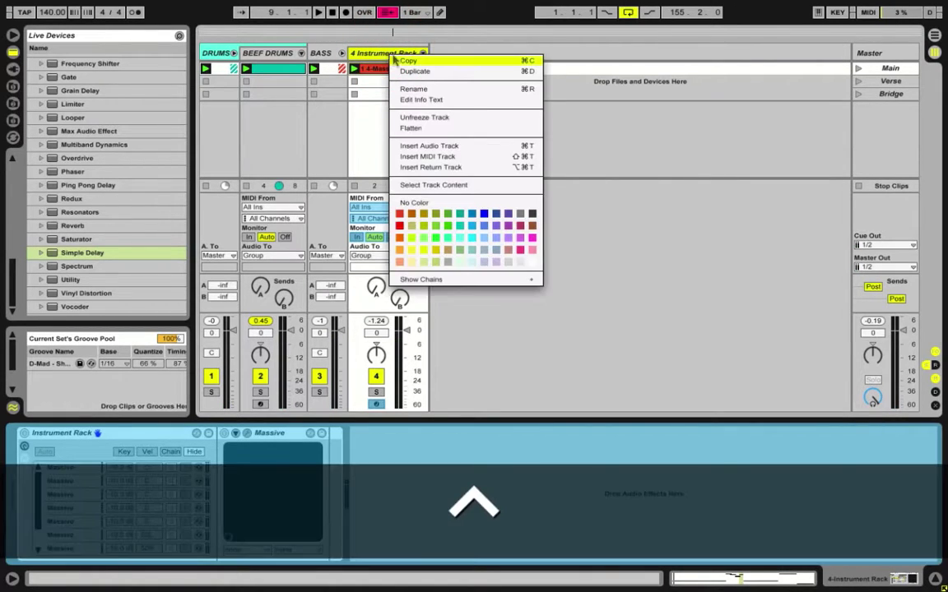
pyautogui.click(438, 128)
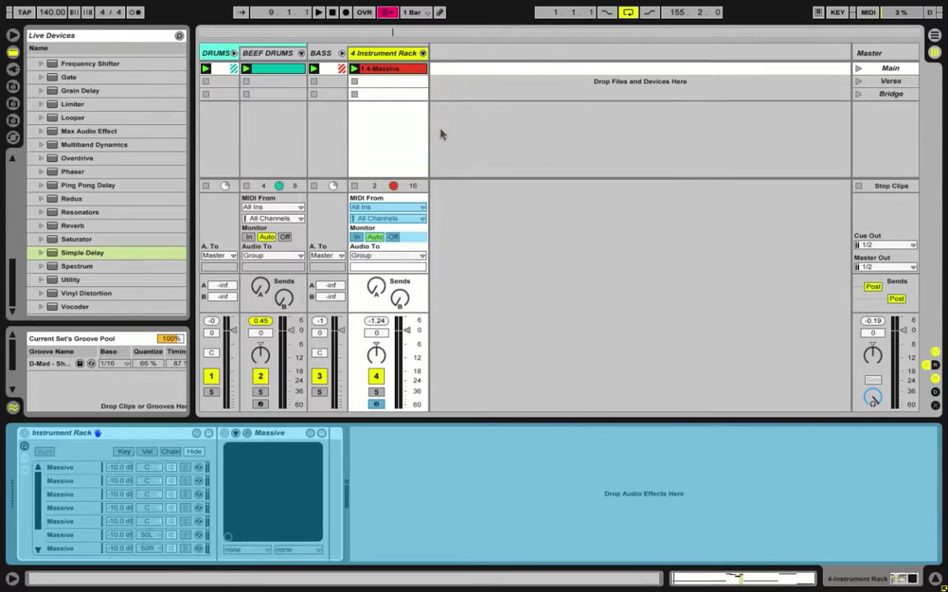
pyautogui.click(405, 72)
pyautogui.doubleClick(405, 72)
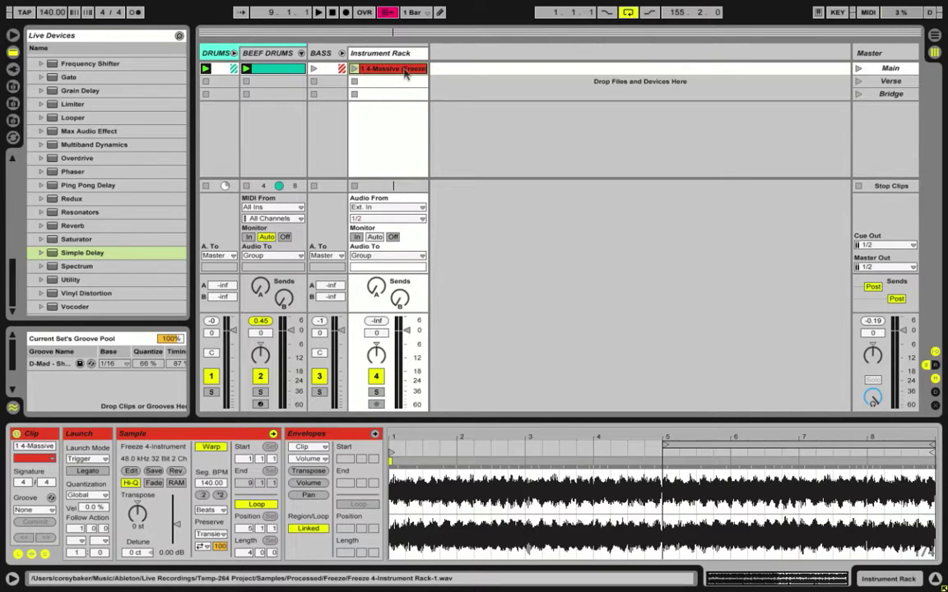
pyautogui.press('super+z')
pyautogui.click(400, 55)
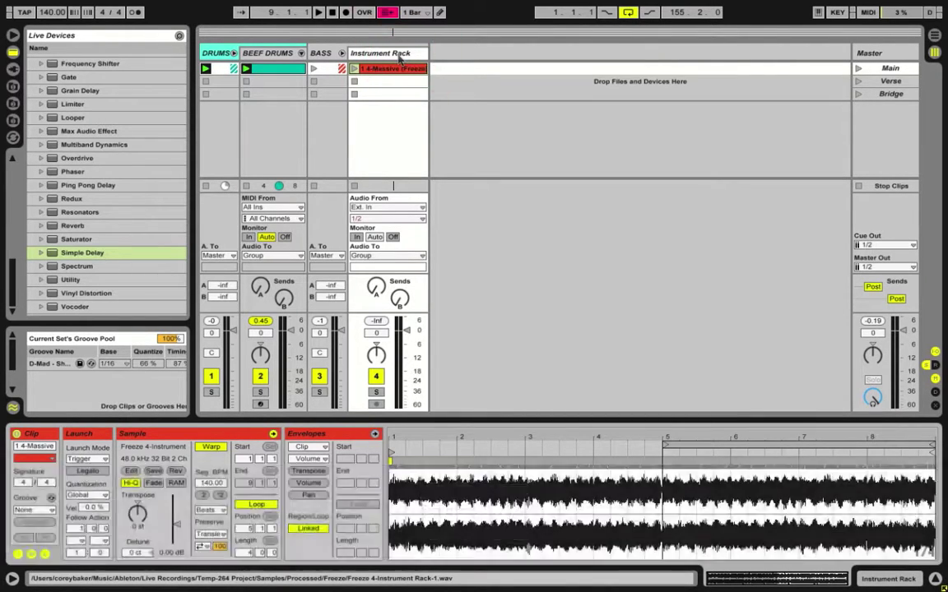
pyautogui.click(400, 57)
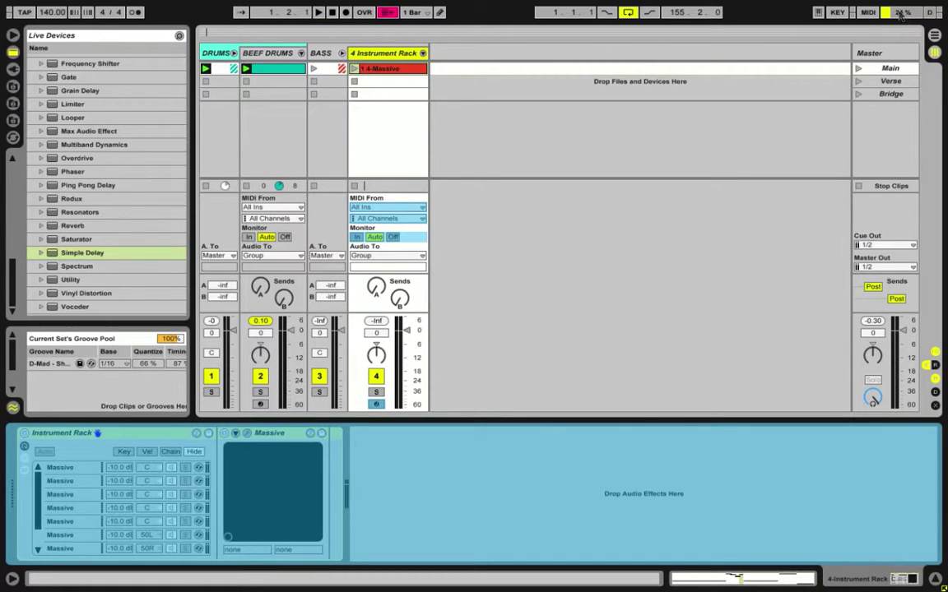
# - Play the 4-Massive clip and add a new audio track and a new MIDI track
pyautogui.click(355, 69)
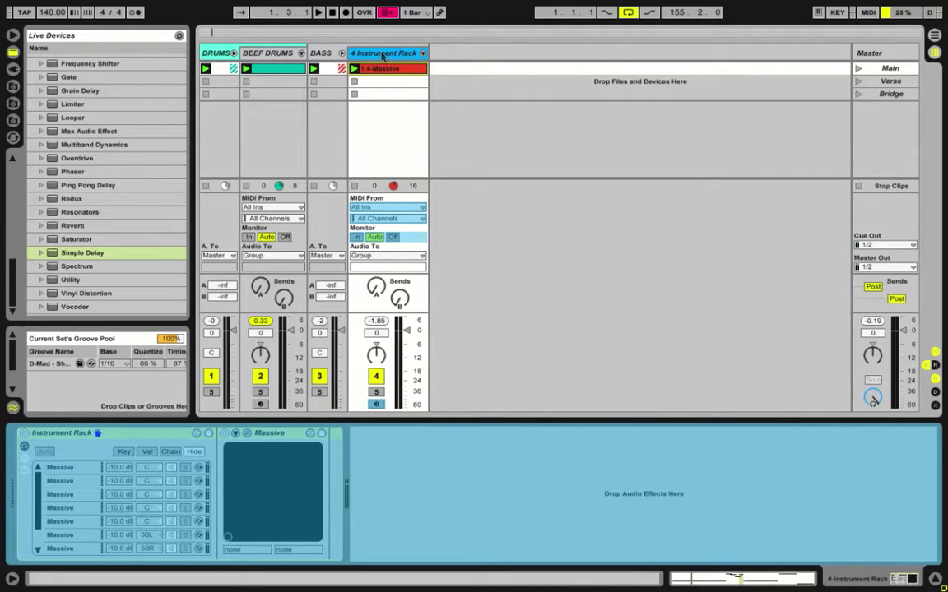
pyautogui.click(382, 55)
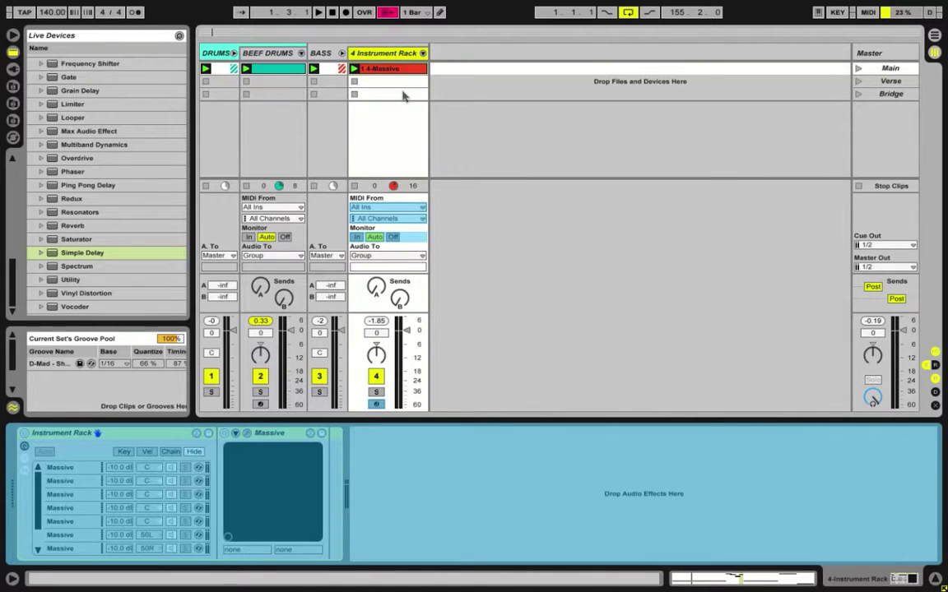
pyautogui.press('super+t')
pyautogui.press('shift+super+t')
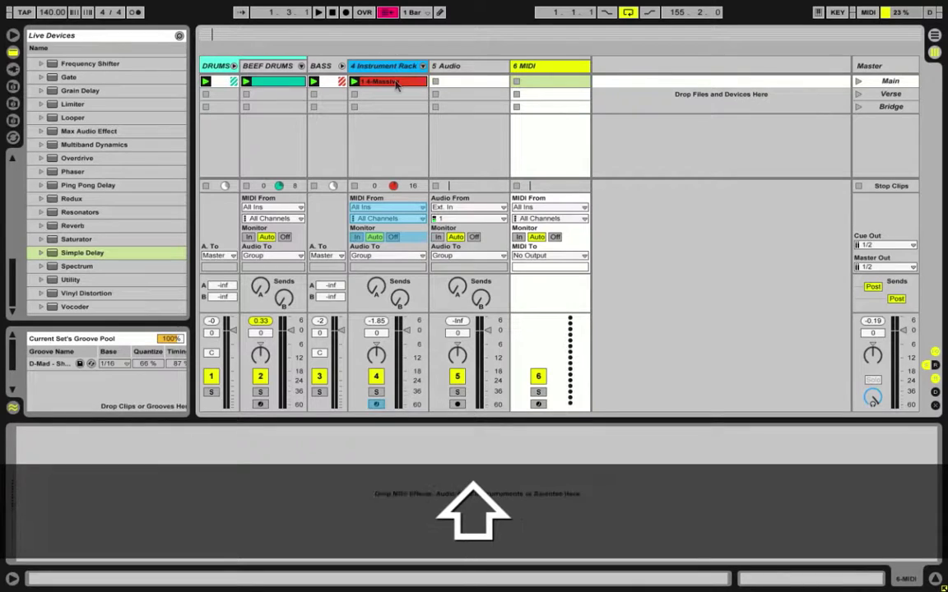
# - Copy the frozen 4-Massive clip onto 5 Audio and 6 MIDI, folding the piano roll
pyautogui.moveTo(396, 85); pyautogui.dragTo(451, 88)
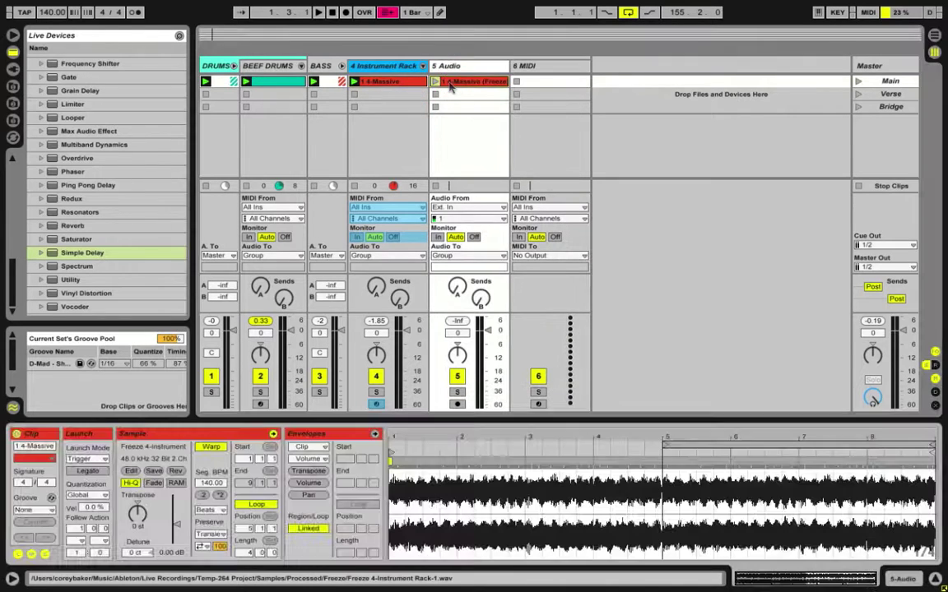
pyautogui.keyDown('alt'); pyautogui.click(403, 84); pyautogui.keyUp('alt')
pyautogui.moveTo(404, 85); pyautogui.dragTo(527, 83)
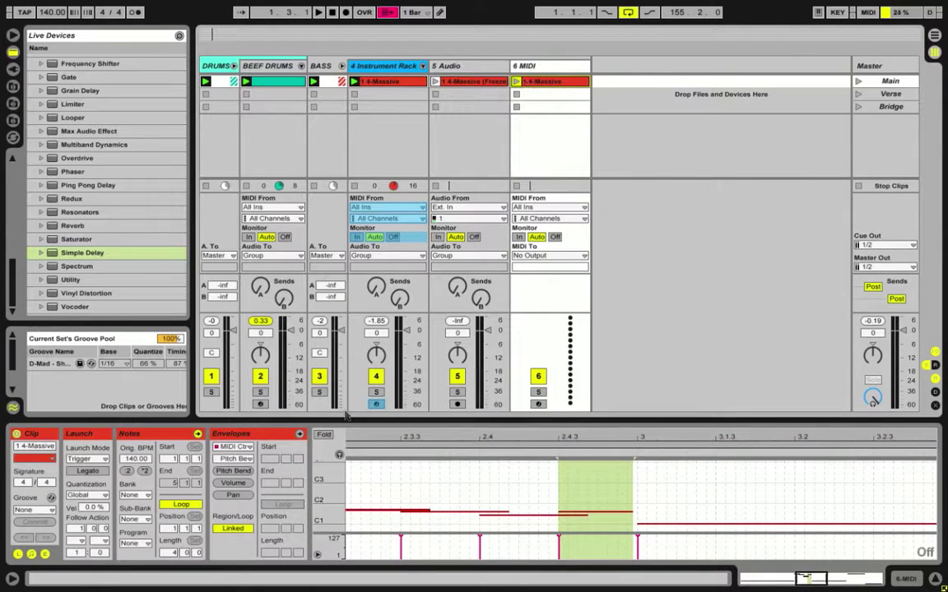
pyautogui.click(327, 435)
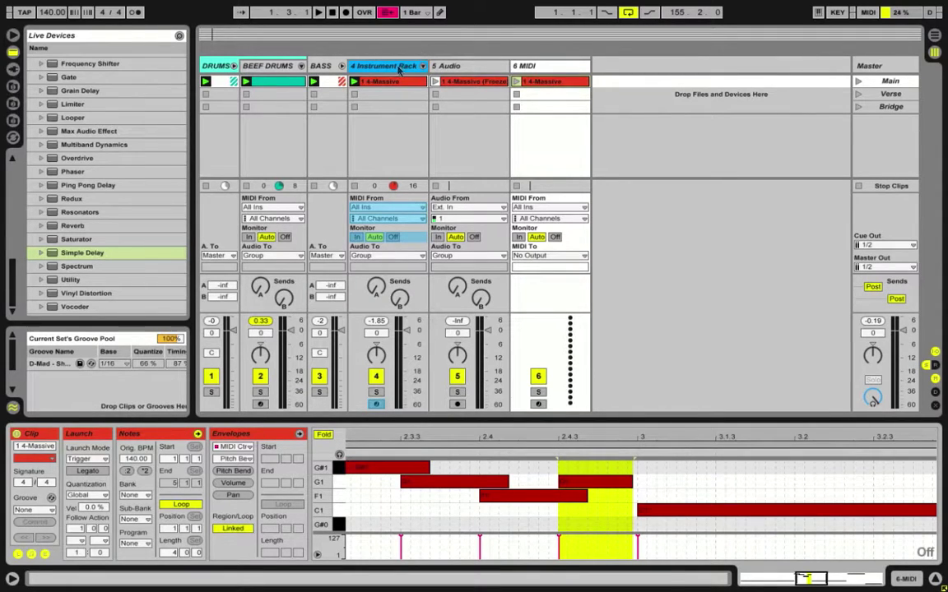
pyautogui.click(360, 65)
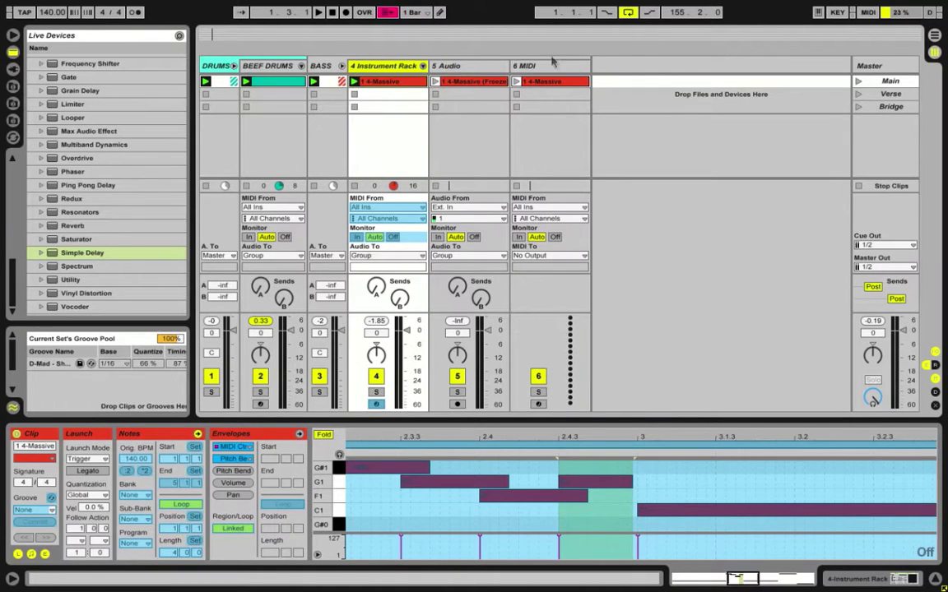
# - Flatten the frozen Instrument Rack track to audio and narrow its column
pyautogui.rightClick(380, 72)
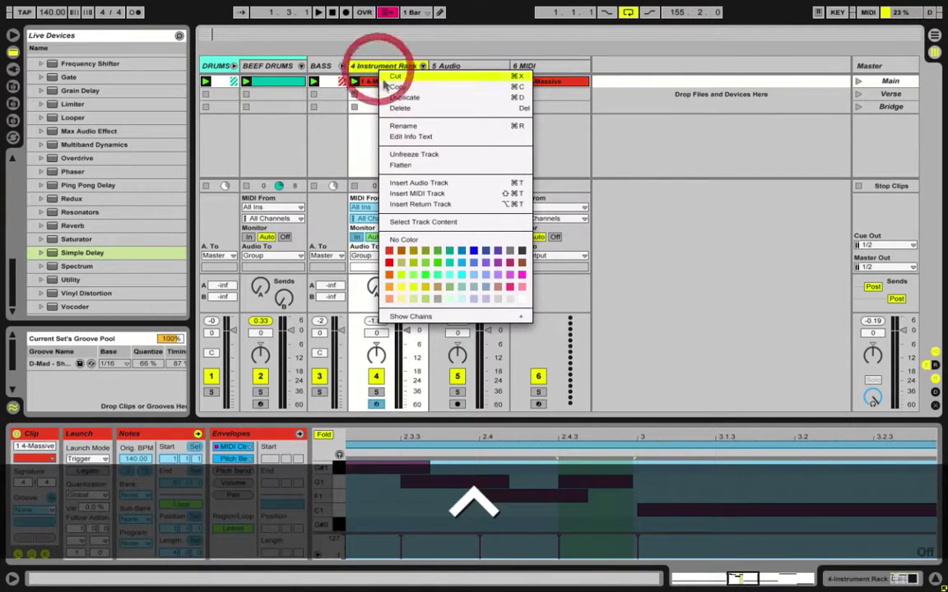
pyautogui.click(416, 153)
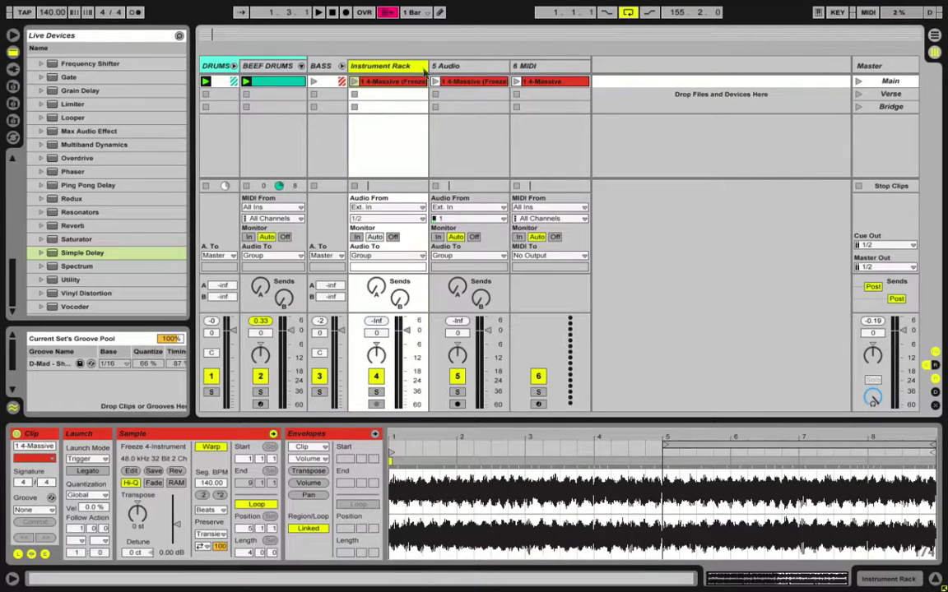
pyautogui.moveTo(421, 66); pyautogui.dragTo(409, 65)
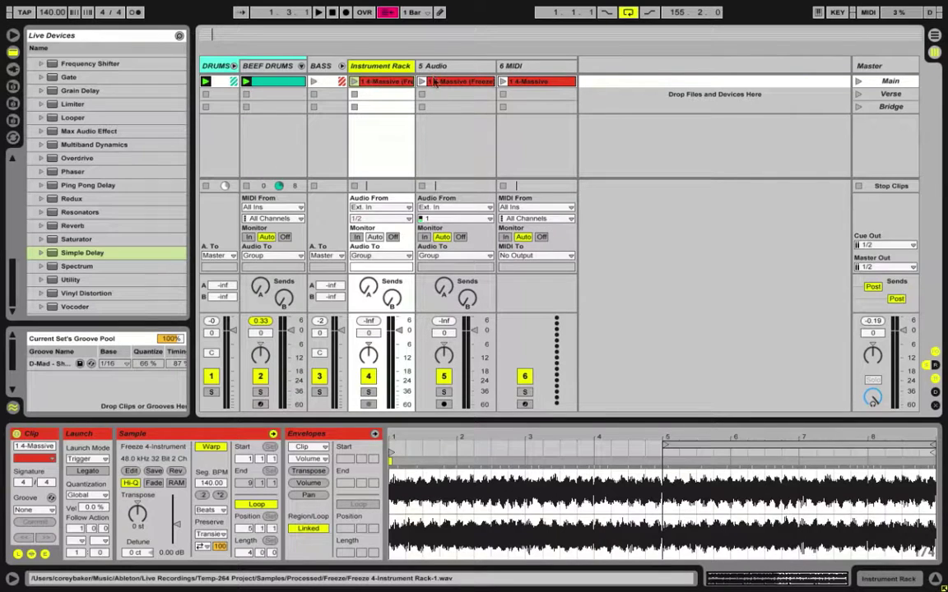
# - Inspect the 5 Audio clip's details and check it in Arrangement view before returning
pyautogui.click(468, 76)
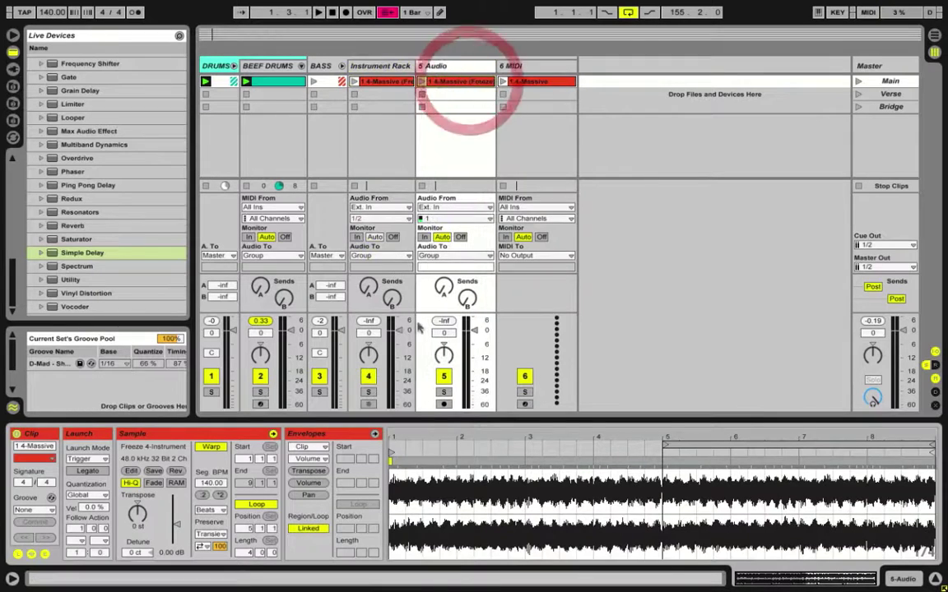
pyautogui.click(455, 68)
pyautogui.press('Tab')
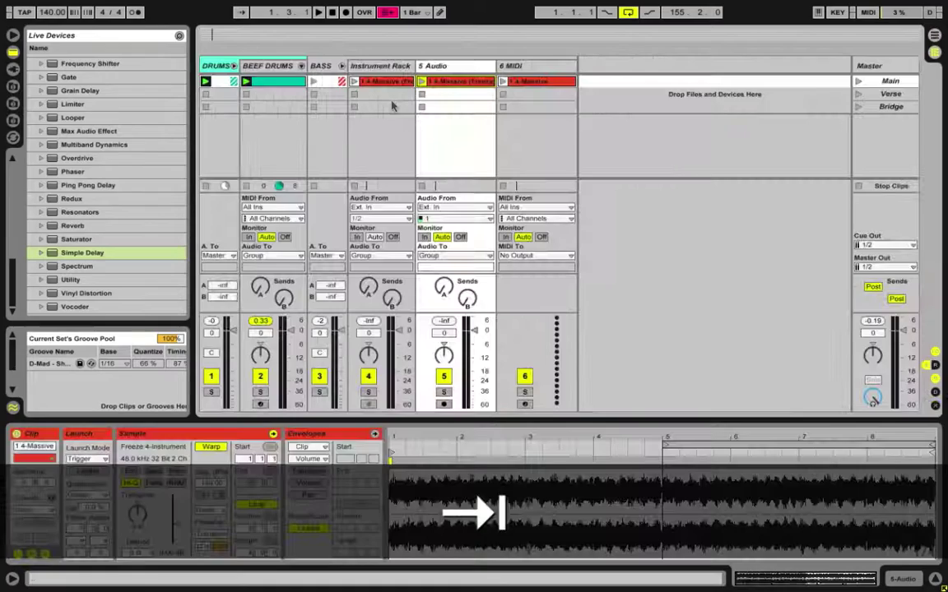
pyautogui.press('Tab')
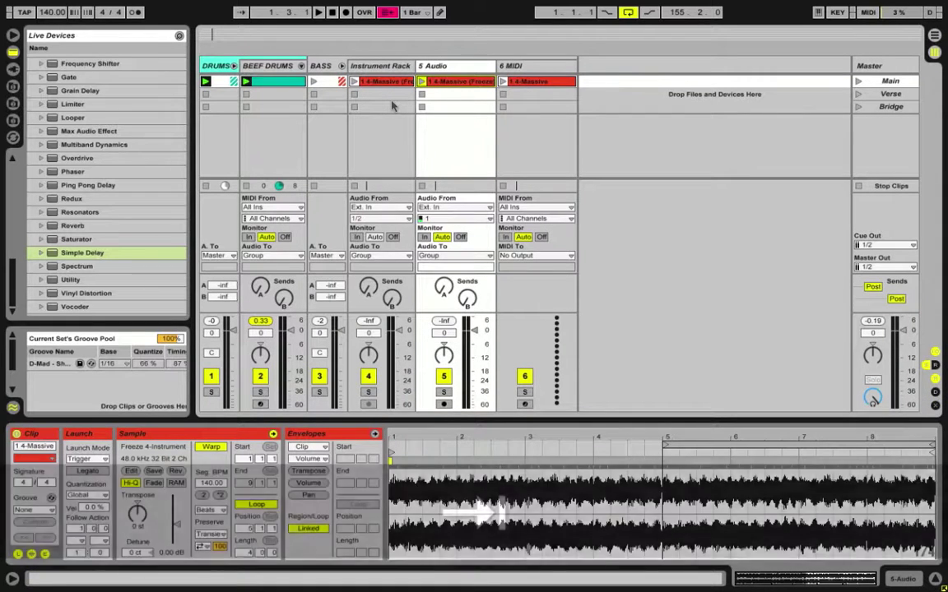